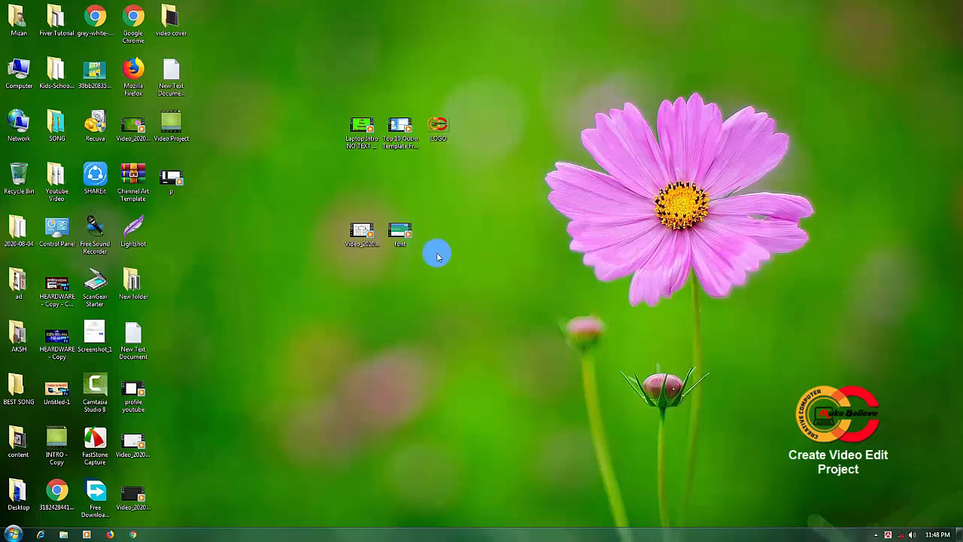
- Play the desktop video Video_2020-08-07_101617 to review its content, and close the player
{"action": "mouse_move", "coordinate": [400, 229]}
{"action": "left_mouse_down"}
{"action": "mouse_move", "coordinate": [418, 234]}
{"action": "mouse_move", "coordinate": [402, 232]}
{"action": "left_mouse_up"}
{"action": "left_click", "coordinate": [361, 232]}
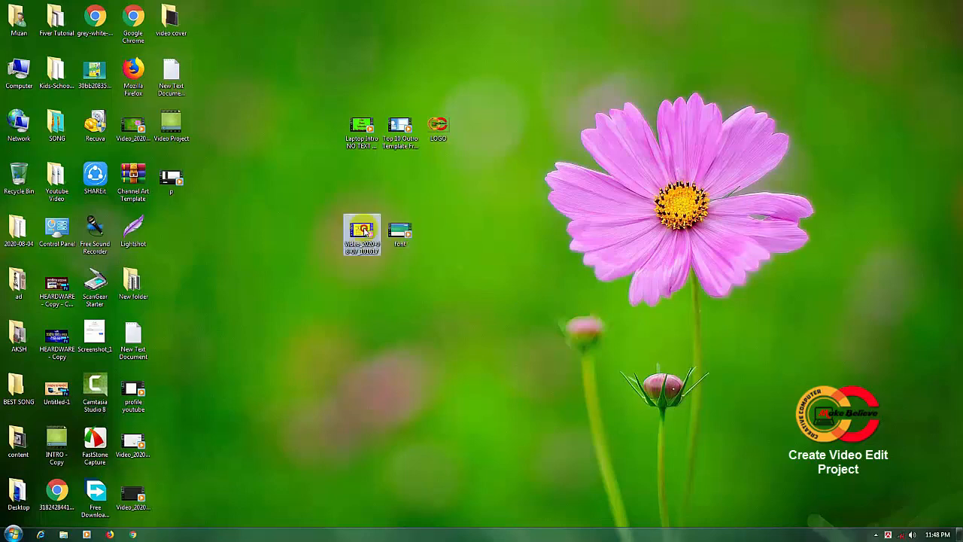
{"action": "left_click", "coordinate": [471, 237]}
{"action": "left_click", "coordinate": [400, 232]}
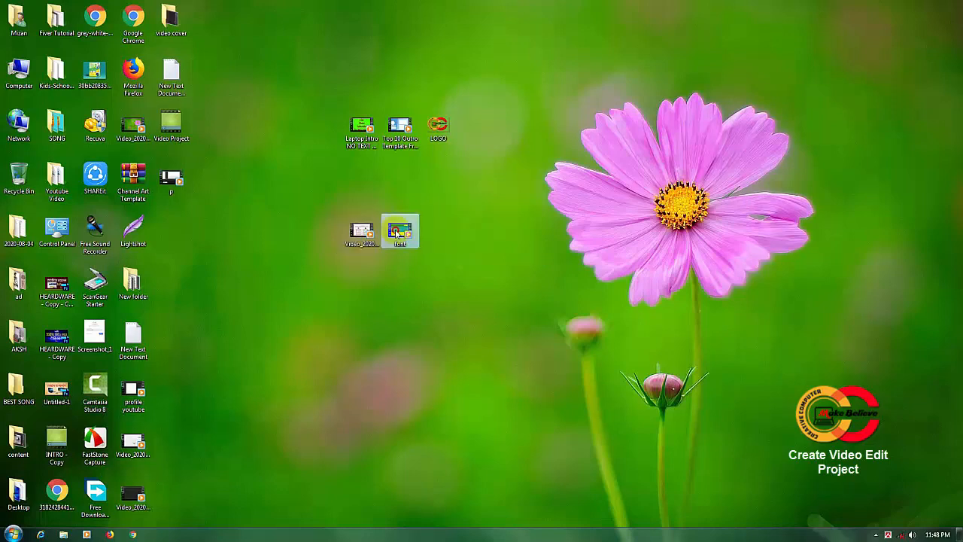
{"action": "left_click", "coordinate": [360, 236]}
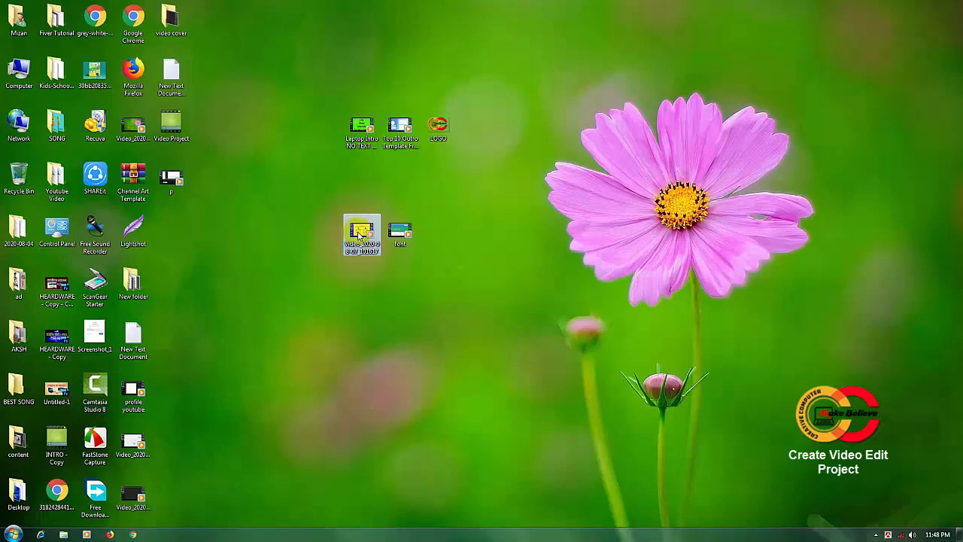
{"action": "left_click", "coordinate": [362, 234]}
{"action": "double_click", "coordinate": [359, 235]}
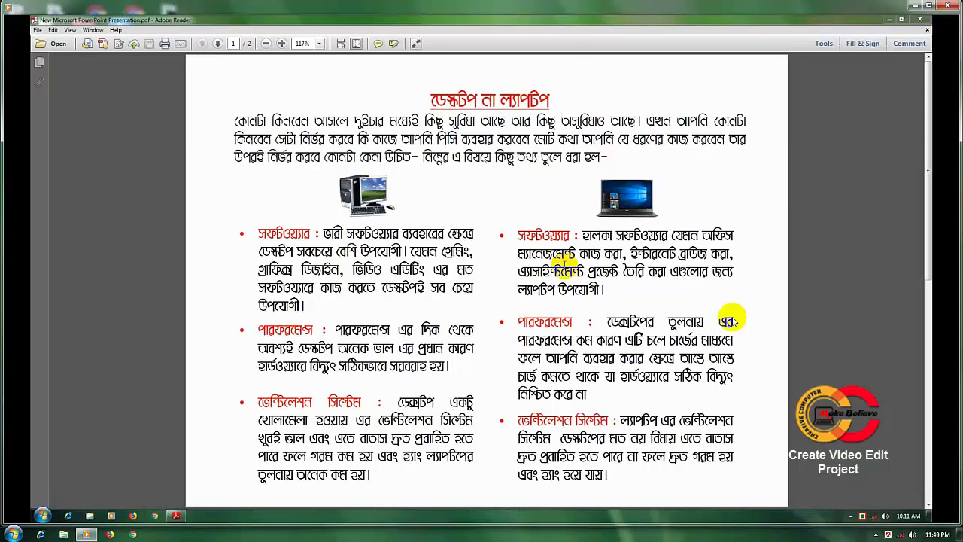
{"action": "left_click", "coordinate": [947, 5]}
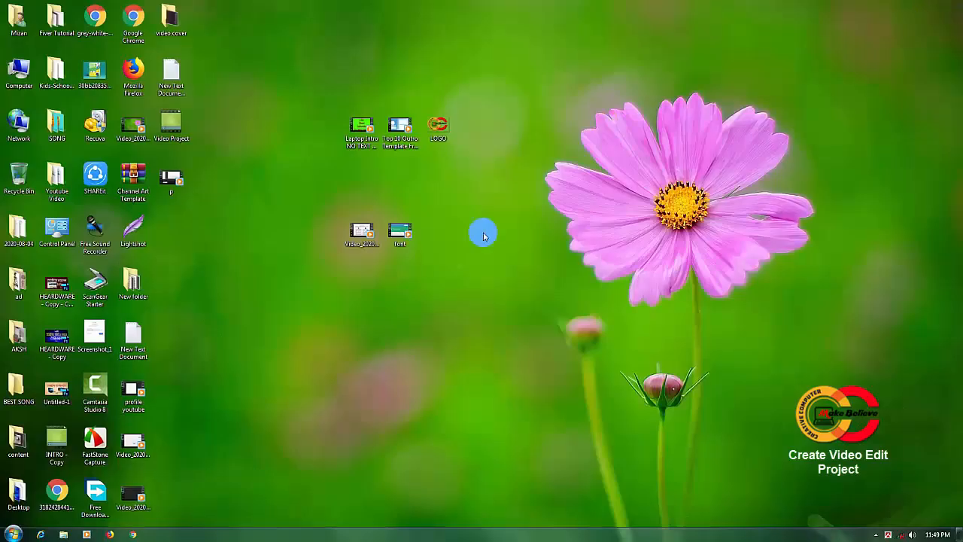
- Play the font video from the desktop, skim through it to the end, and close the player
{"action": "double_click", "coordinate": [406, 233]}
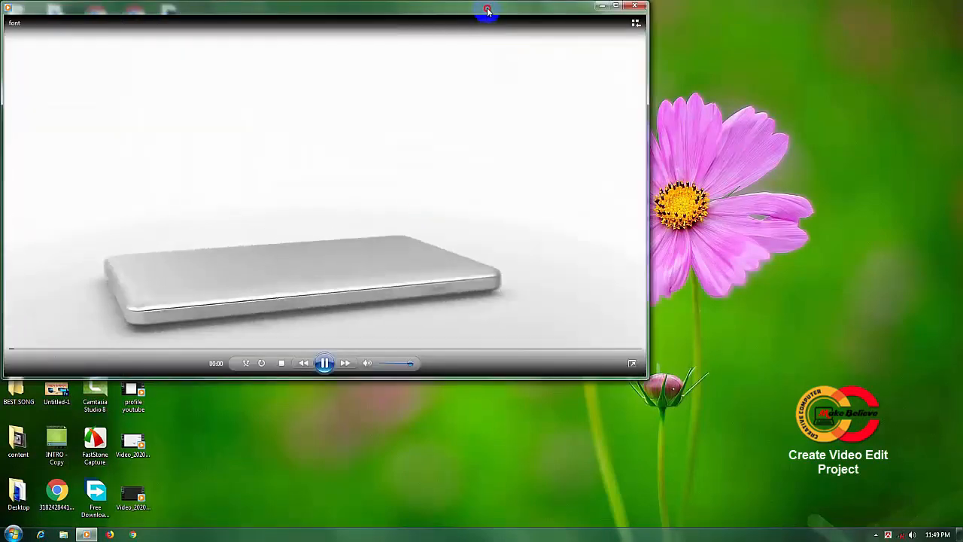
{"action": "left_click_drag", "start_coordinate": [490, 15], "coordinate": [604, 79]}
{"action": "left_click_drag", "start_coordinate": [465, 79], "coordinate": [503, 76]}
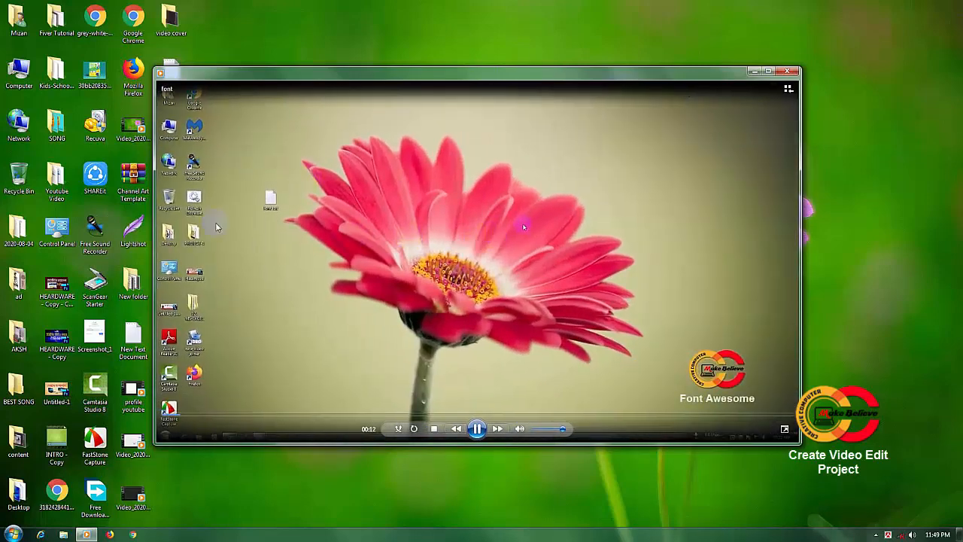
{"action": "left_click_drag", "start_coordinate": [189, 414], "coordinate": [775, 412]}
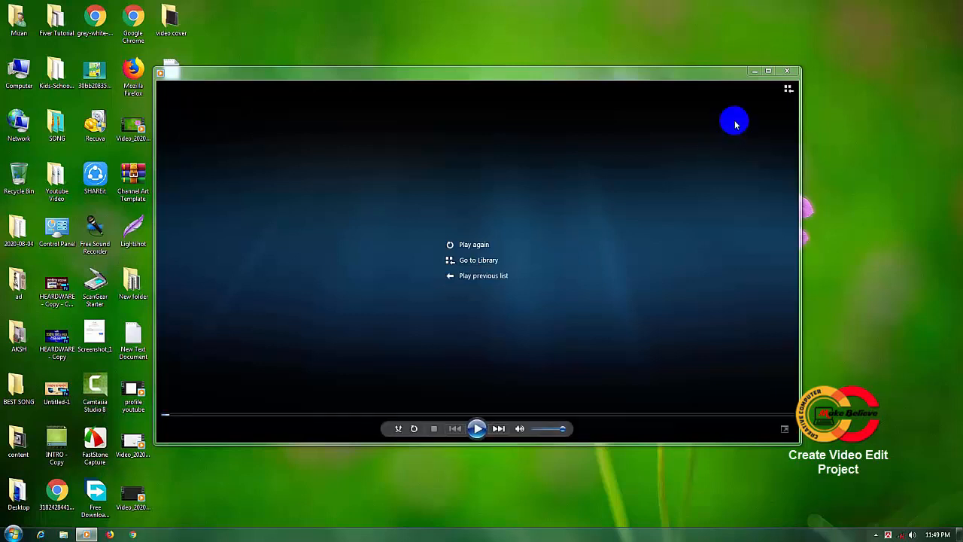
{"action": "left_click", "coordinate": [790, 73]}
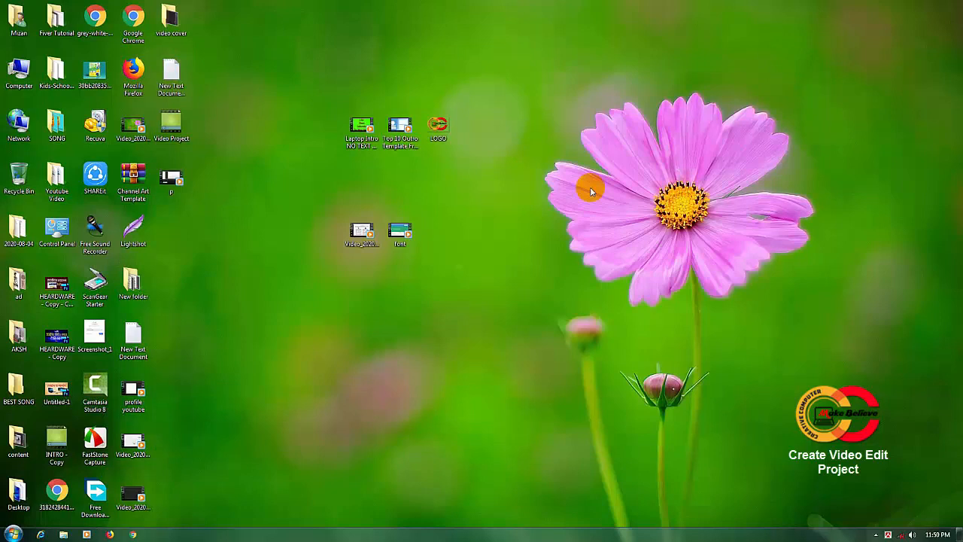
- Examine the Laptop Intro, Top 10 Outro Template and LOGO files on the desktop
{"action": "left_click", "coordinate": [364, 142]}
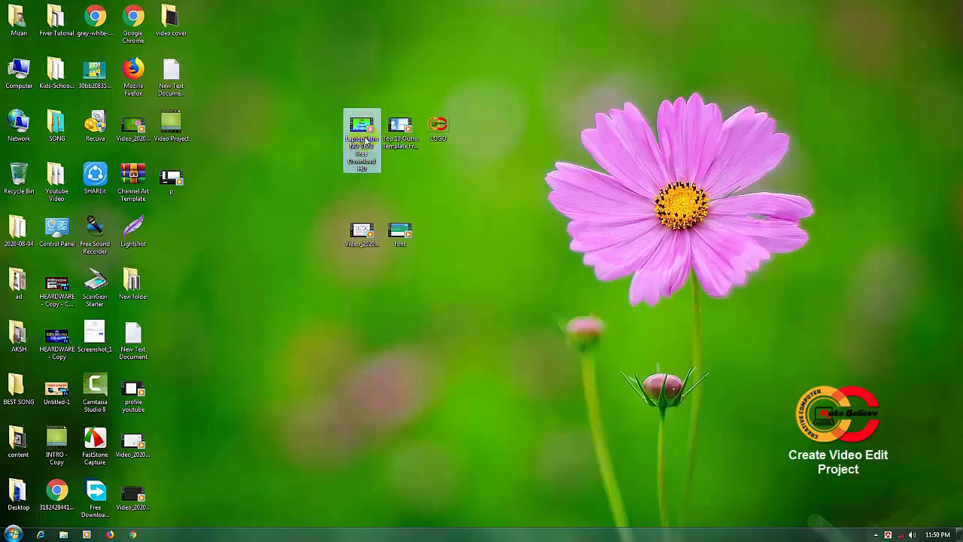
{"action": "left_click", "coordinate": [363, 145]}
{"action": "left_click", "coordinate": [360, 131]}
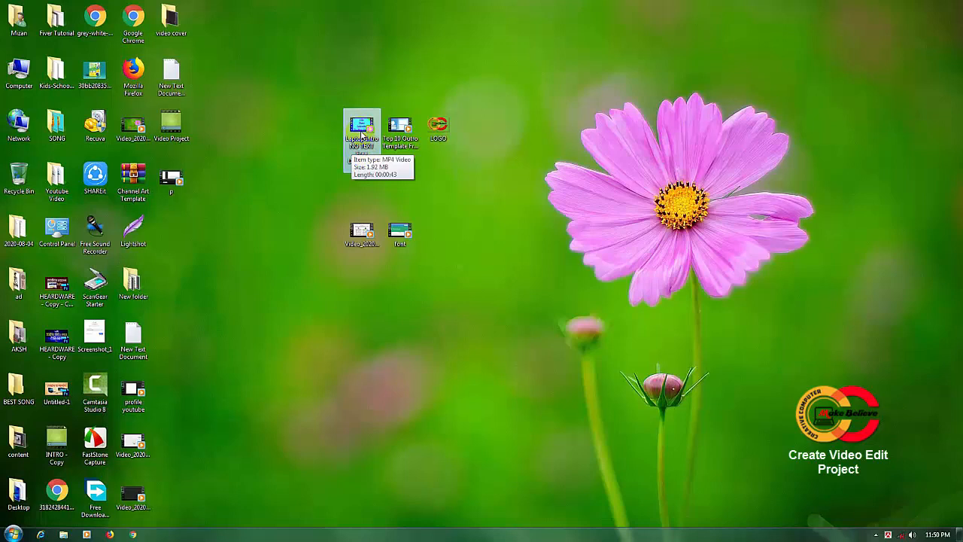
{"action": "left_click", "coordinate": [401, 134]}
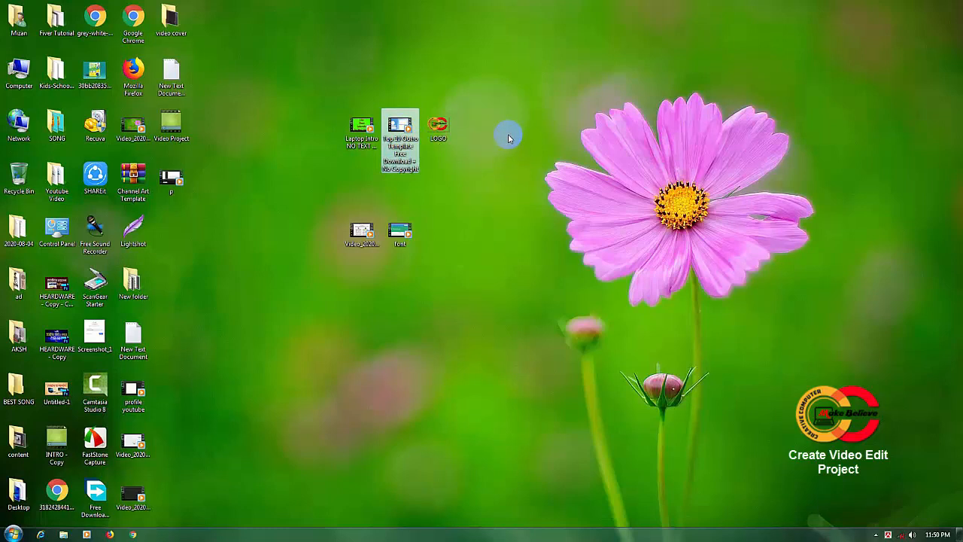
{"action": "left_click", "coordinate": [442, 132]}
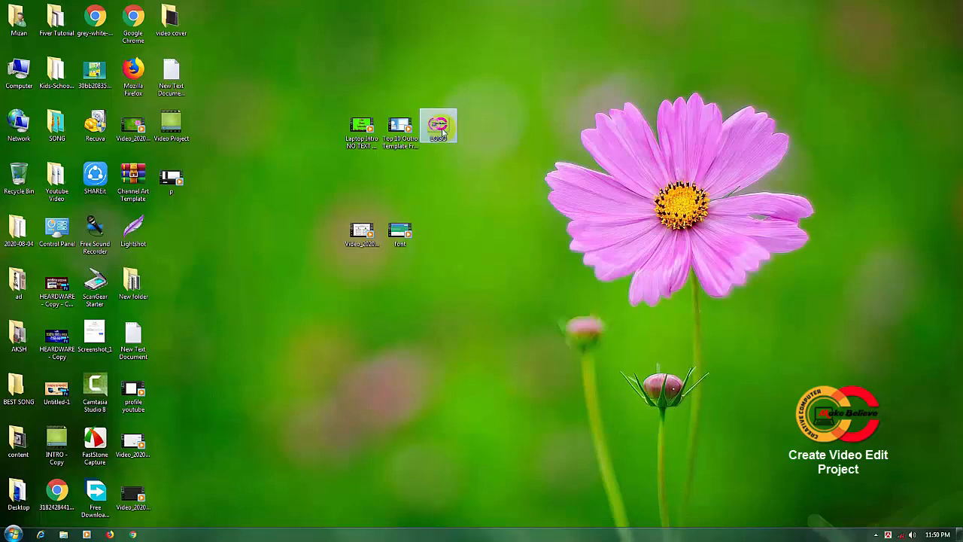
{"action": "left_click", "coordinate": [482, 129]}
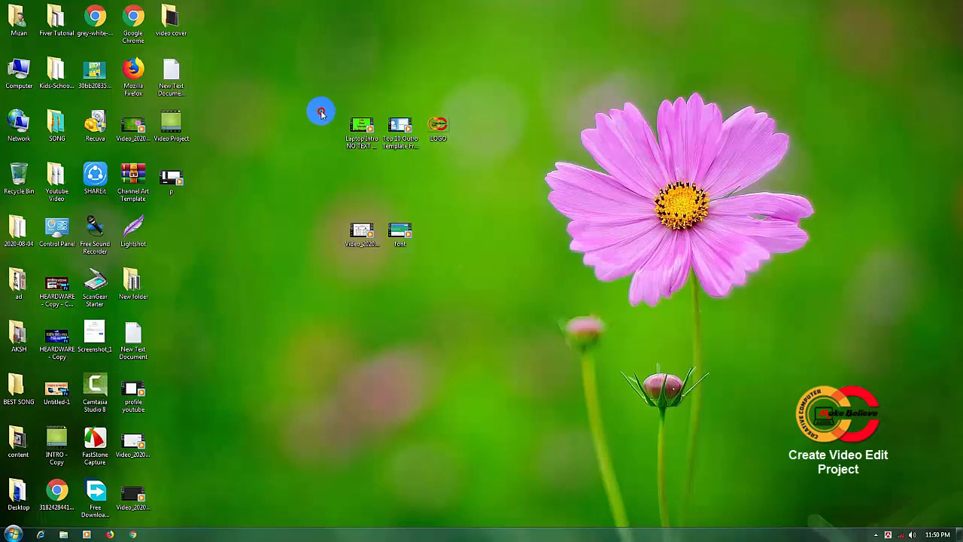
{"action": "left_click_drag", "start_coordinate": [316, 109], "coordinate": [474, 156]}
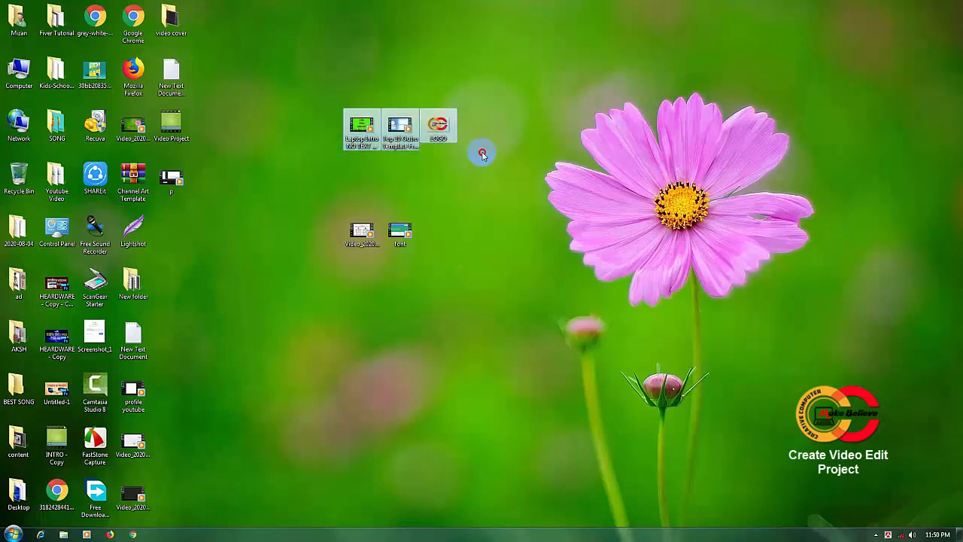
{"action": "left_click", "coordinate": [349, 132]}
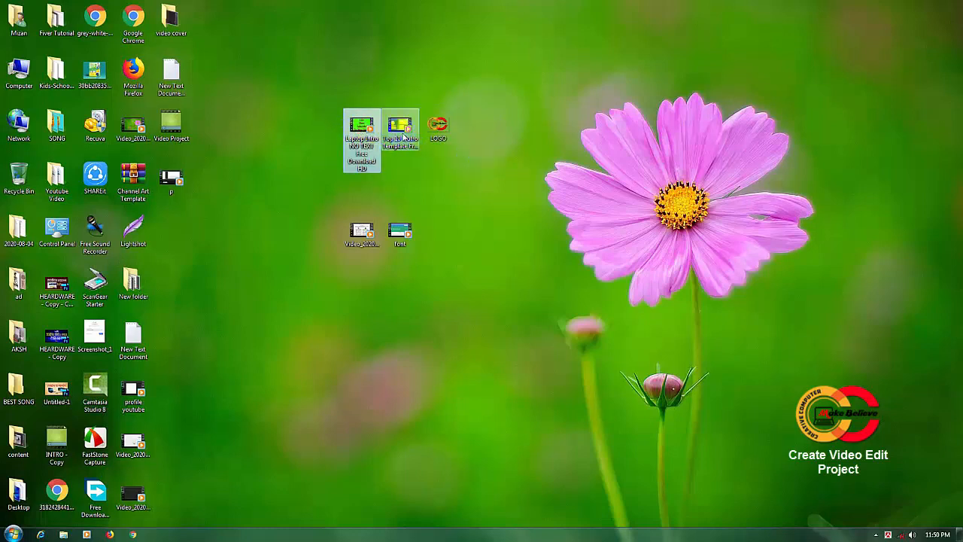
{"action": "left_click", "coordinate": [404, 136]}
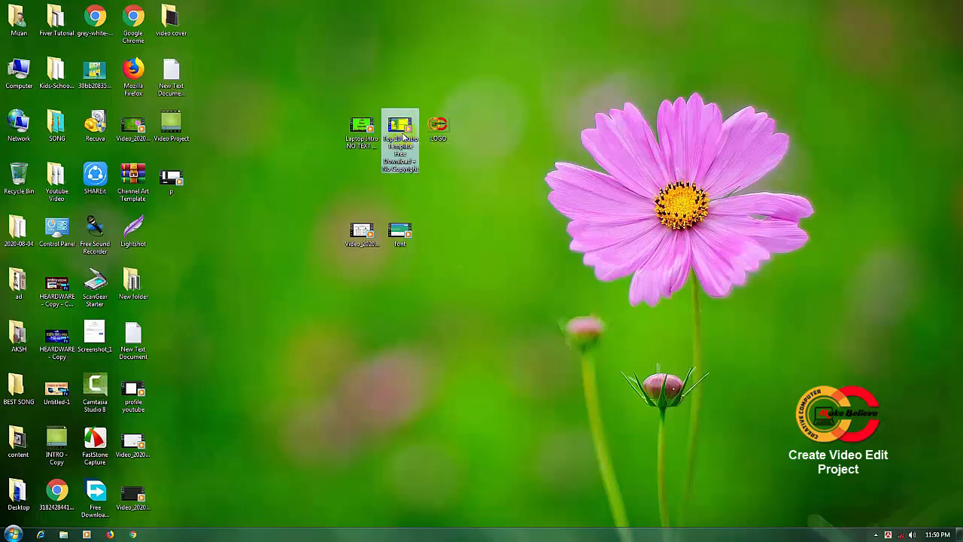
{"action": "left_click", "coordinate": [442, 130]}
{"action": "left_click_drag", "start_coordinate": [314, 86], "coordinate": [458, 157]}
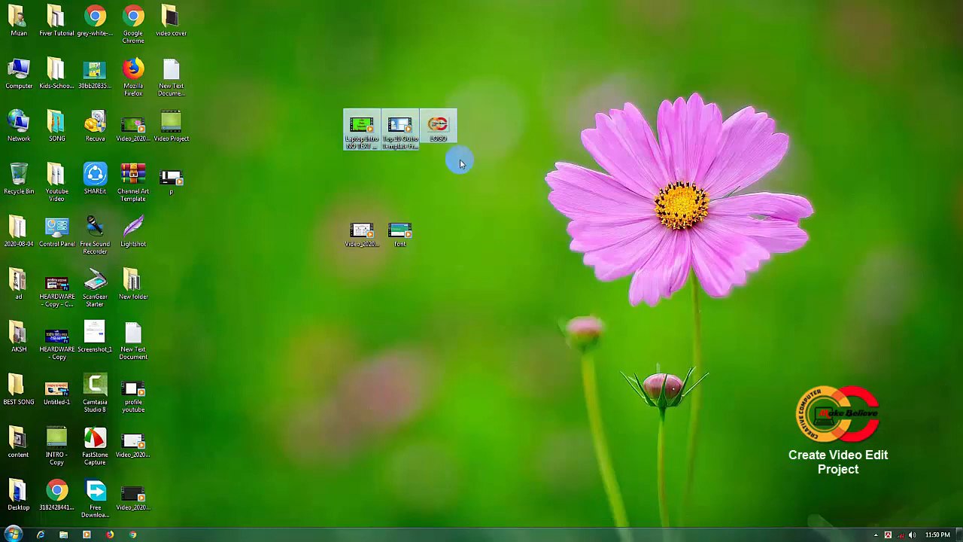
{"action": "left_click", "coordinate": [501, 147]}
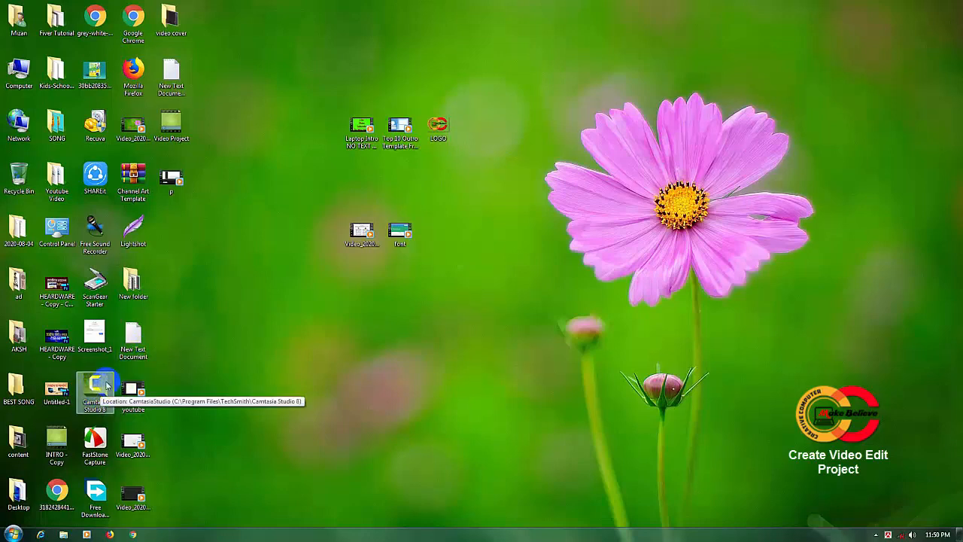
- Launch Camtasia Studio 8 from the desktop
{"action": "left_click", "coordinate": [255, 346]}
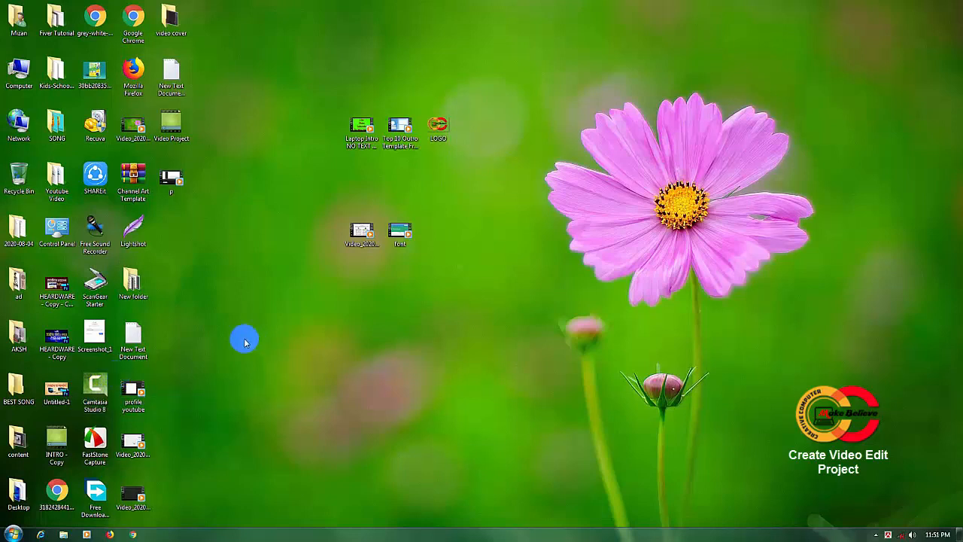
{"action": "left_click", "coordinate": [105, 384]}
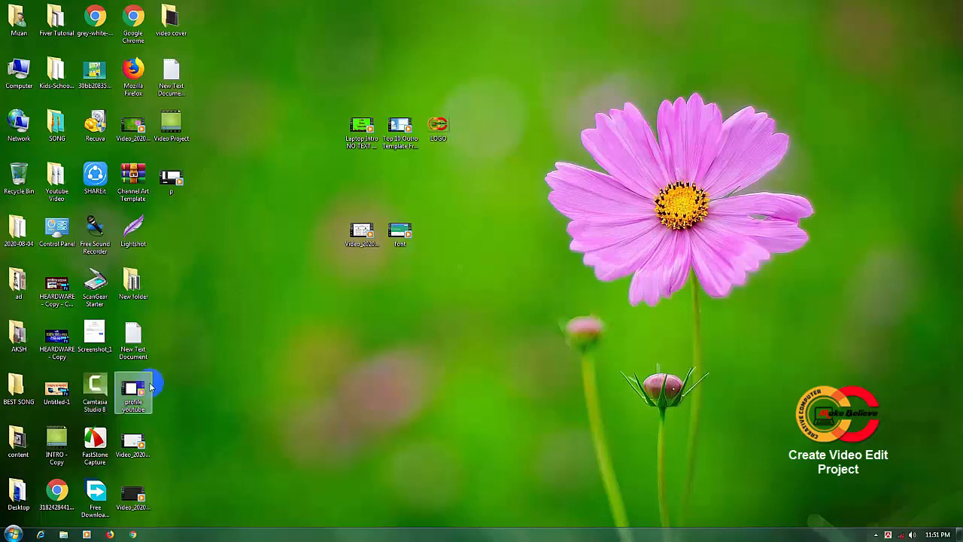
{"action": "double_click", "coordinate": [96, 385]}
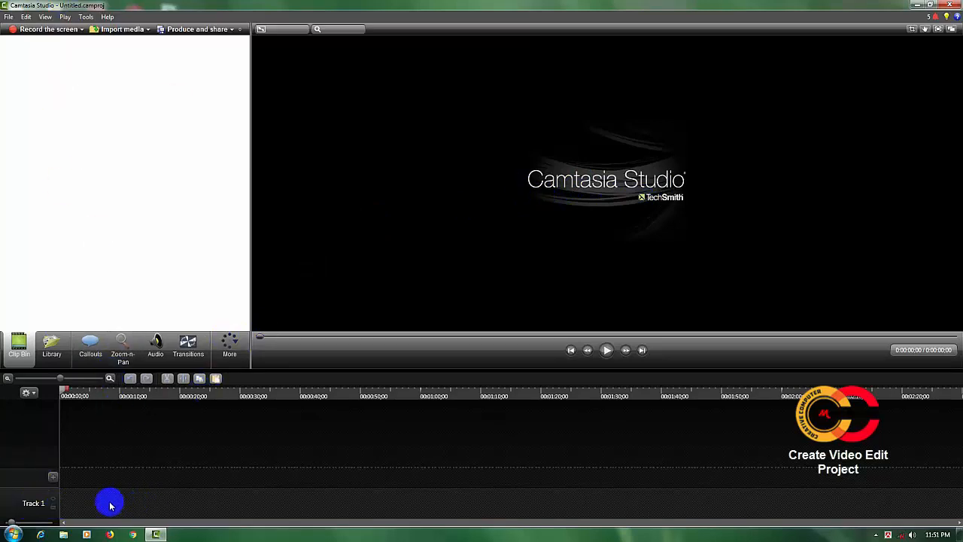
- Add four tracks above Track 1 so the timeline has Tracks 1 to 5
{"action": "left_click", "coordinate": [52, 478]}
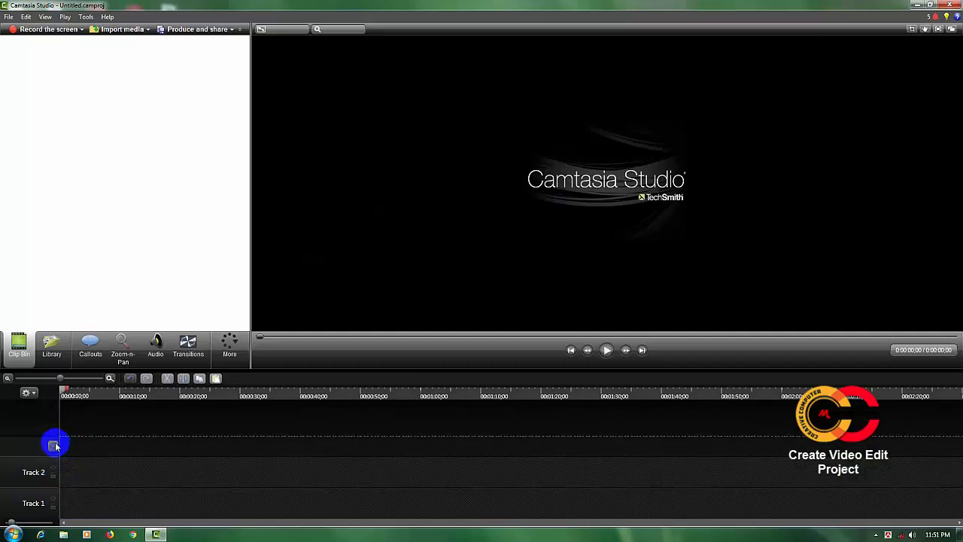
{"action": "left_click", "coordinate": [53, 446]}
{"action": "left_click", "coordinate": [53, 416]}
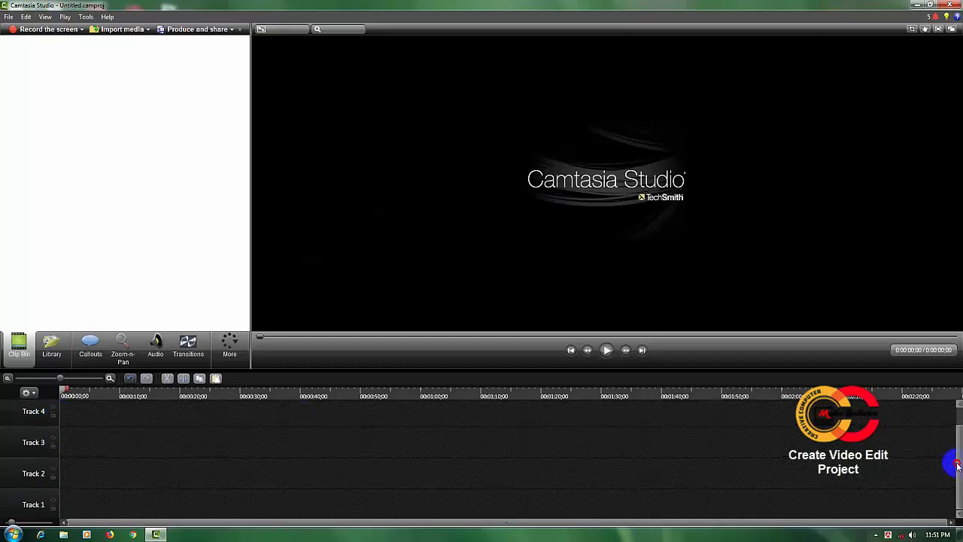
{"action": "left_click_drag", "start_coordinate": [959, 464], "coordinate": [950, 428]}
{"action": "left_click", "coordinate": [54, 408]}
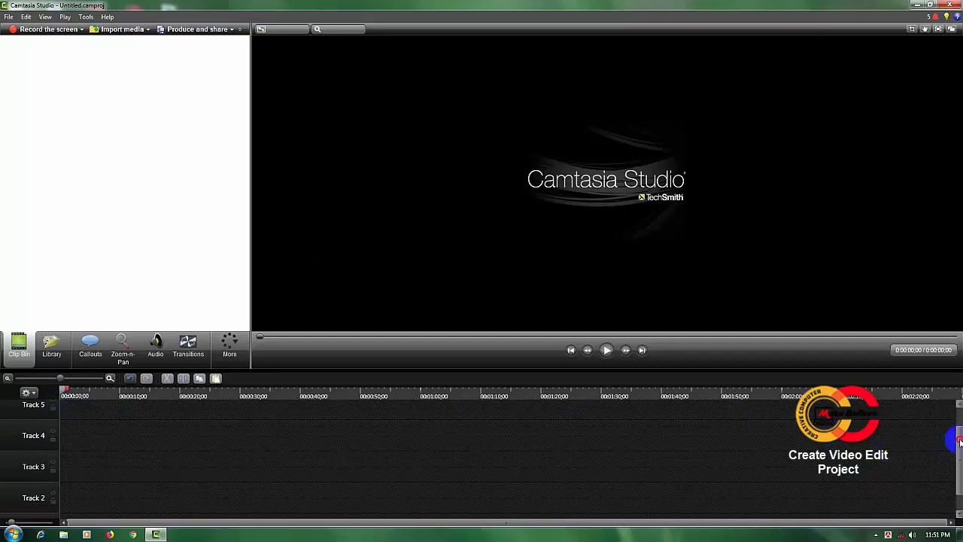
{"action": "left_click_drag", "start_coordinate": [958, 442], "coordinate": [955, 461]}
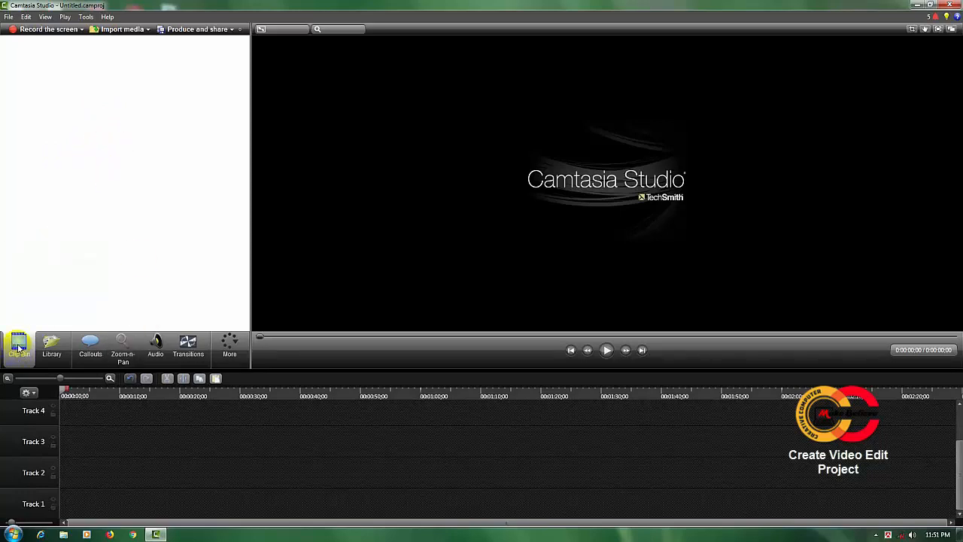
- Import the video "Laptop Intro NO TEXT Free Download HD" from the Desktop into the Clip Bin
{"action": "right_click", "coordinate": [97, 111]}
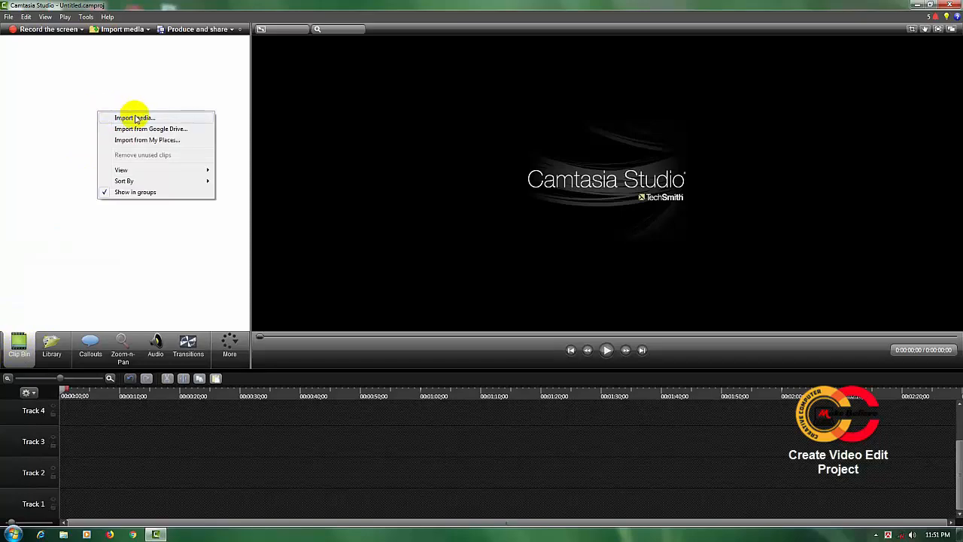
{"action": "left_click", "coordinate": [161, 119]}
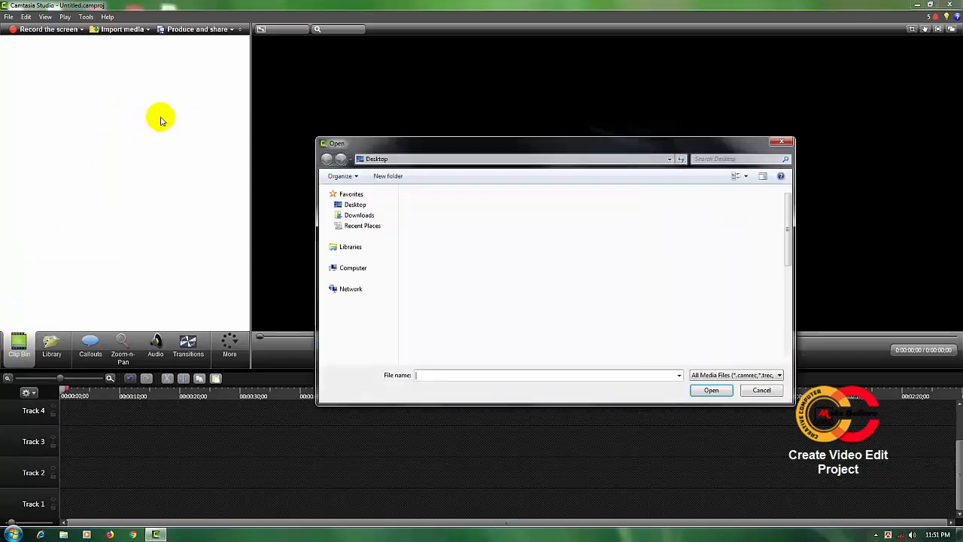
{"action": "left_click_drag", "start_coordinate": [389, 147], "coordinate": [377, 109]}
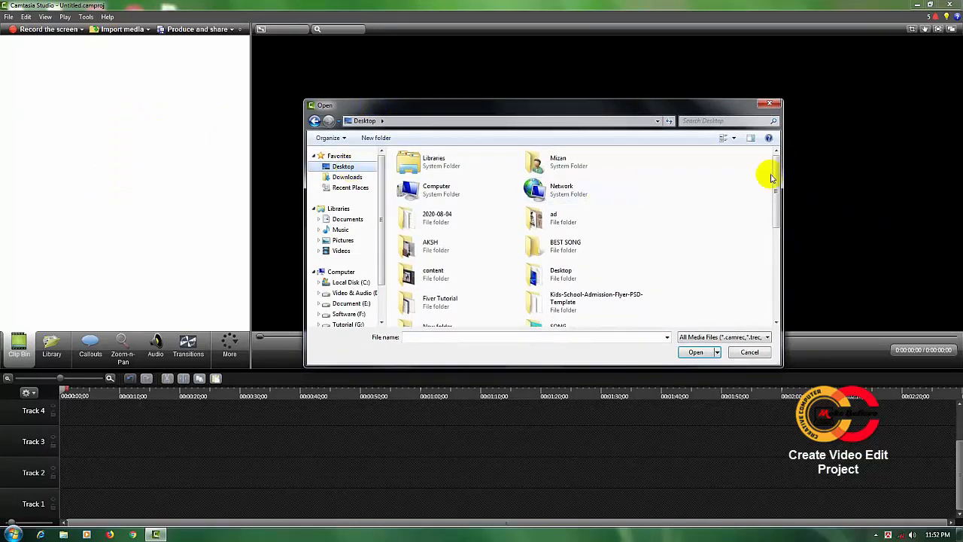
{"action": "left_click_drag", "start_coordinate": [775, 175], "coordinate": [783, 251]}
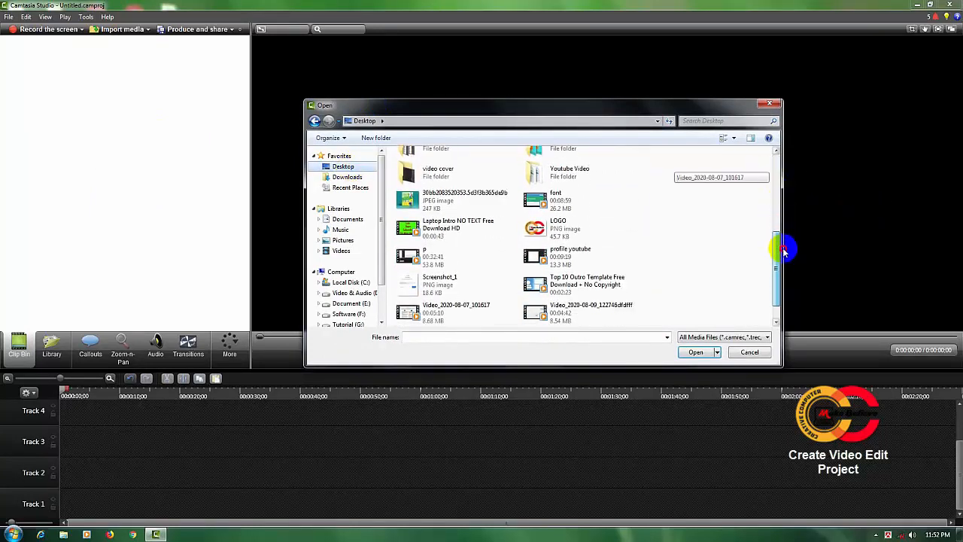
{"action": "left_click", "coordinate": [439, 232]}
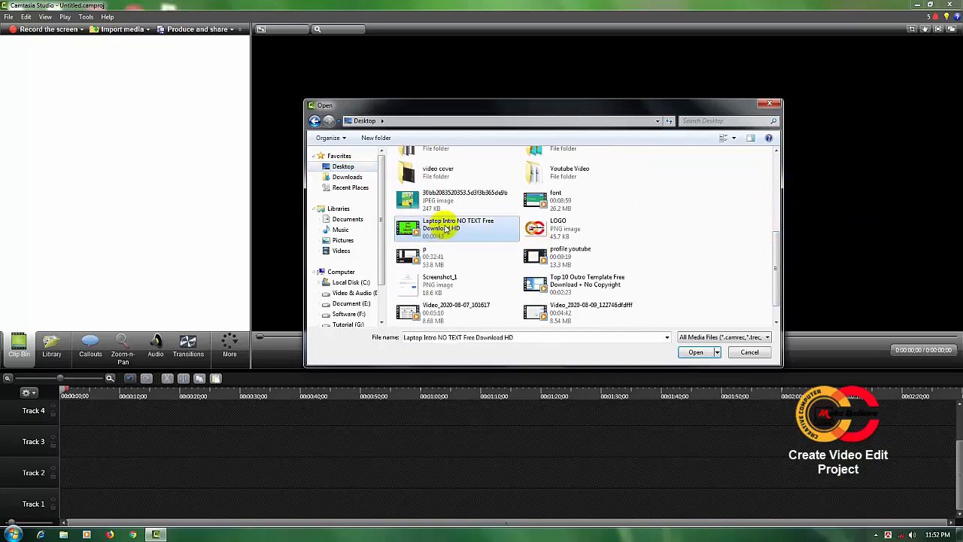
{"action": "left_click", "coordinate": [696, 353]}
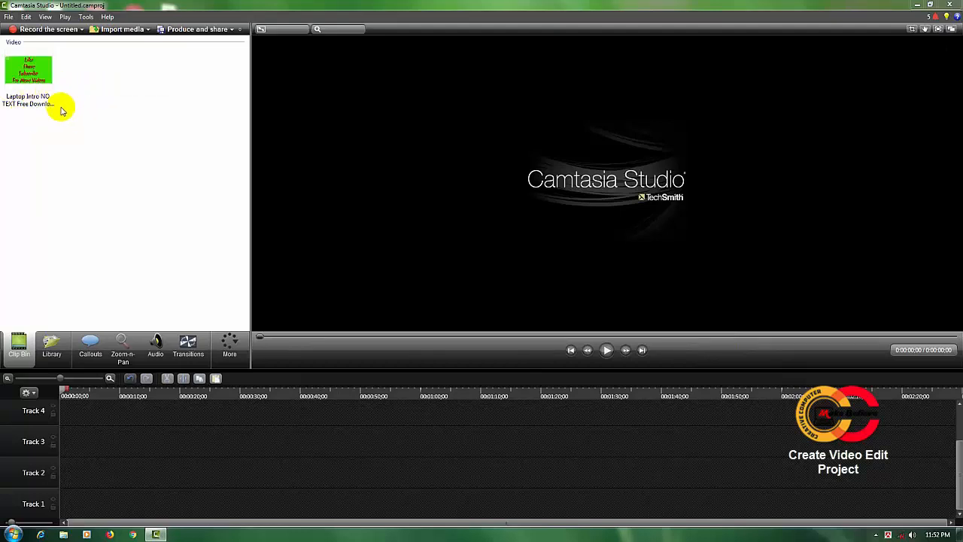
- Place the Laptop Intro clip on Track 2, aligned to the very start of the timeline
{"action": "left_click_drag", "start_coordinate": [32, 73], "coordinate": [81, 473]}
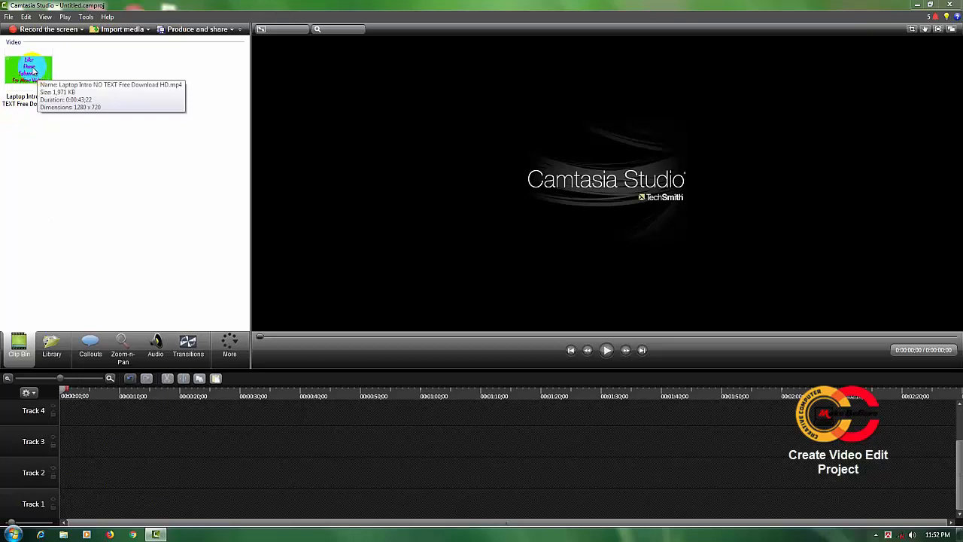
{"action": "left_click_drag", "start_coordinate": [33, 72], "coordinate": [86, 476]}
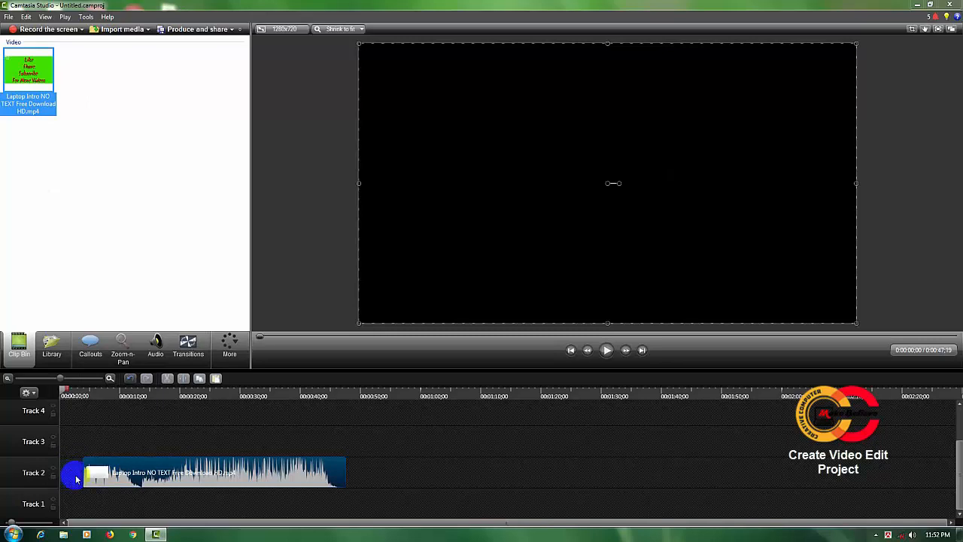
{"action": "left_click_drag", "start_coordinate": [214, 474], "coordinate": [129, 476]}
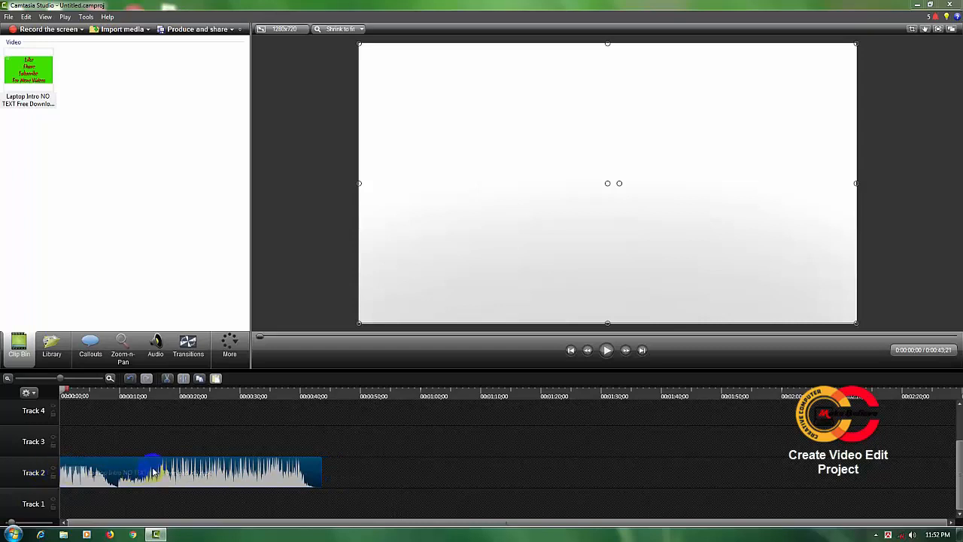
- Preview the Laptop Intro clip on Track 2 and split it at 0:00:09;22, just after the laptop leaves the frame
{"action": "left_click", "coordinate": [607, 352]}
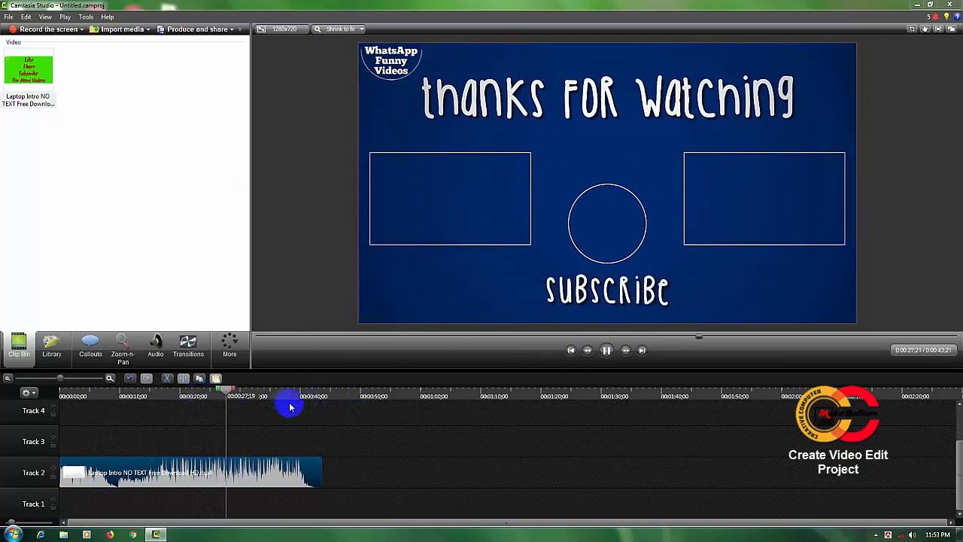
{"action": "key", "text": "space"}
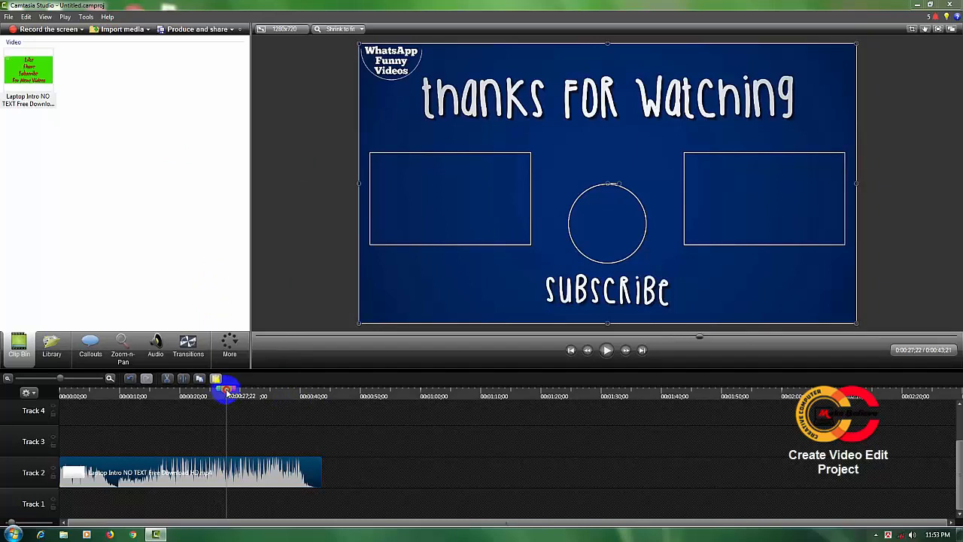
{"action": "left_click_drag", "start_coordinate": [226, 389], "coordinate": [116, 394]}
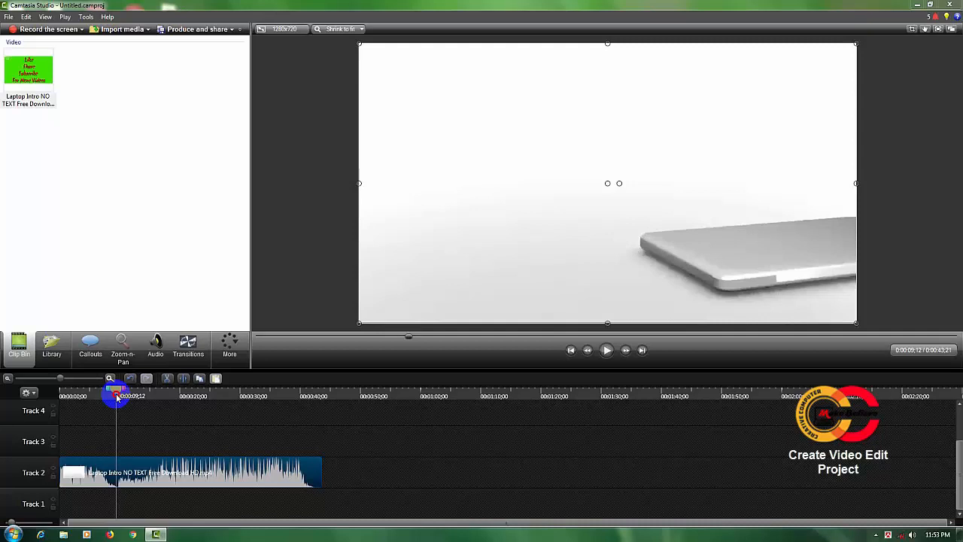
{"action": "left_click_drag", "start_coordinate": [116, 394], "coordinate": [117, 393]}
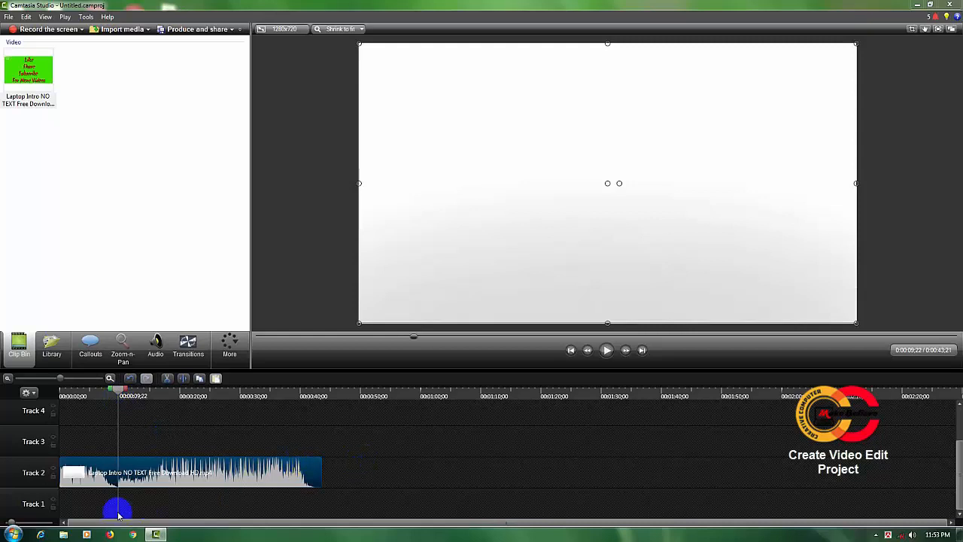
{"action": "left_click", "coordinate": [172, 467]}
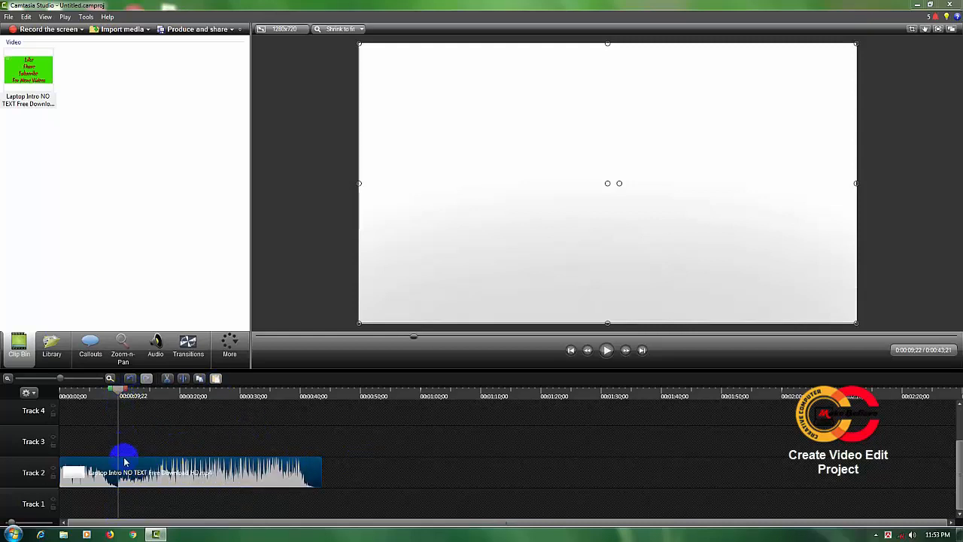
{"action": "left_click", "coordinate": [213, 473]}
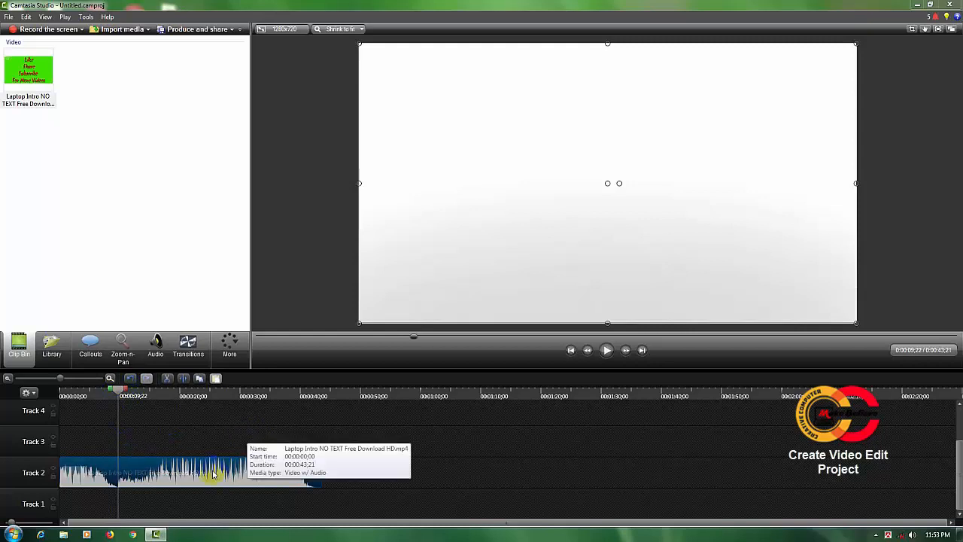
{"action": "left_click", "coordinate": [172, 473]}
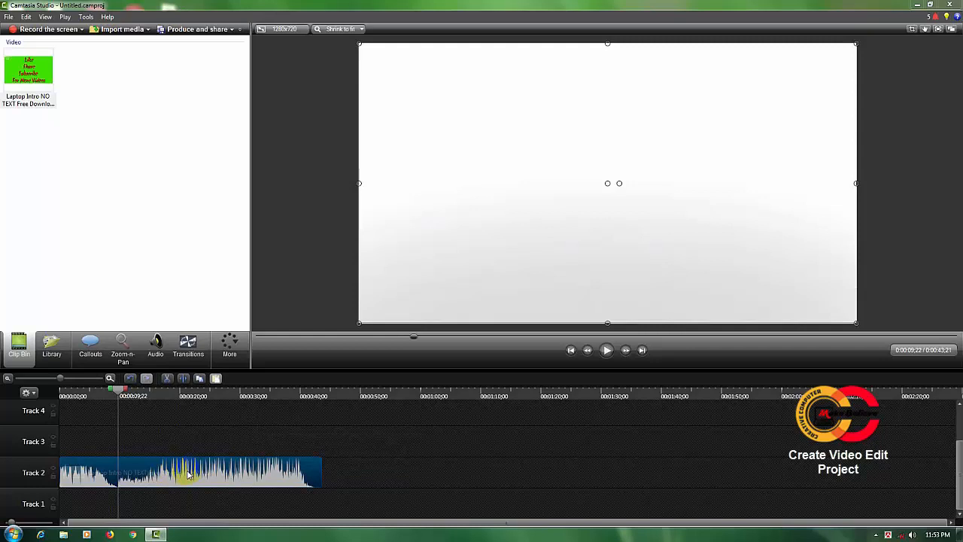
{"action": "left_click", "coordinate": [182, 379]}
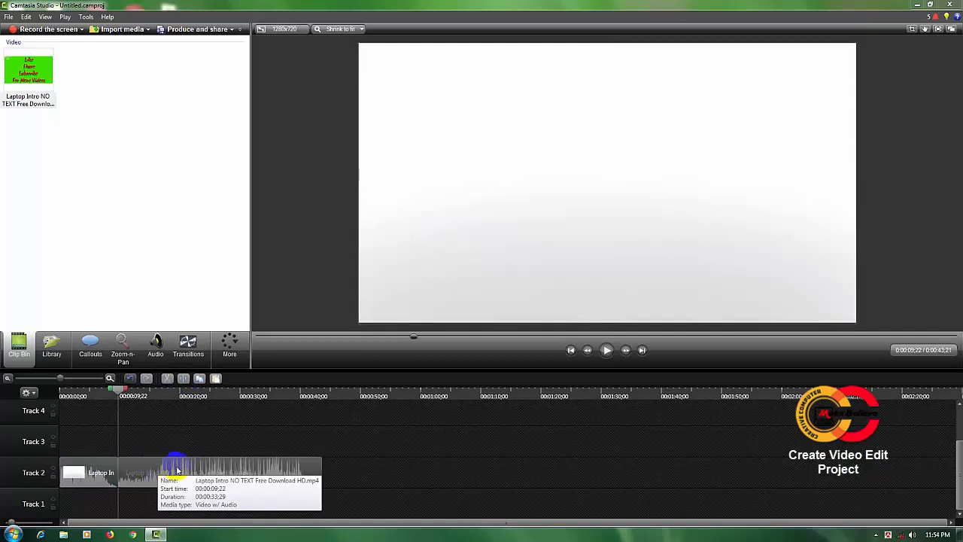
- Separate the second part of the split Laptop Intro clip from the first and delete it from Track 2
{"action": "left_click_drag", "start_coordinate": [178, 470], "coordinate": [315, 471]}
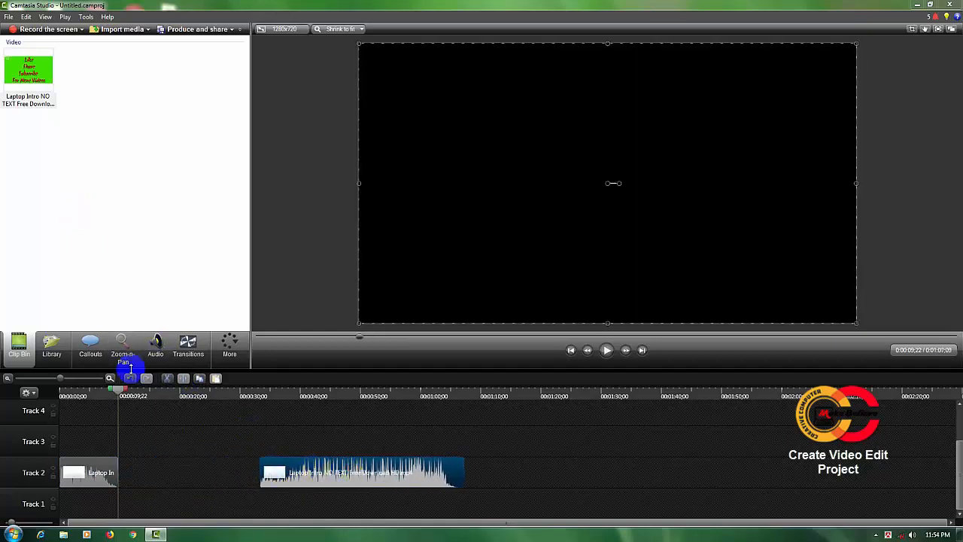
{"action": "left_click_drag", "start_coordinate": [118, 392], "coordinate": [50, 393]}
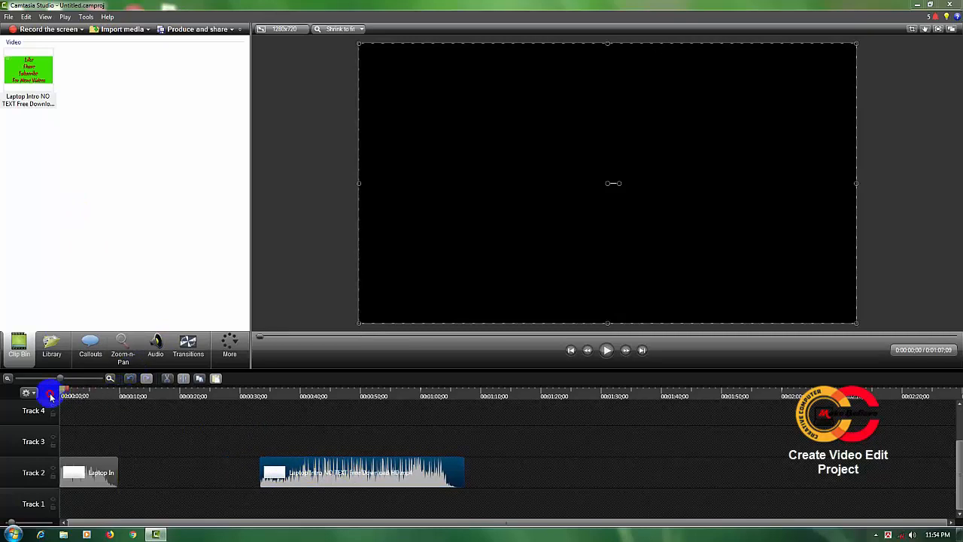
{"action": "left_click", "coordinate": [606, 351]}
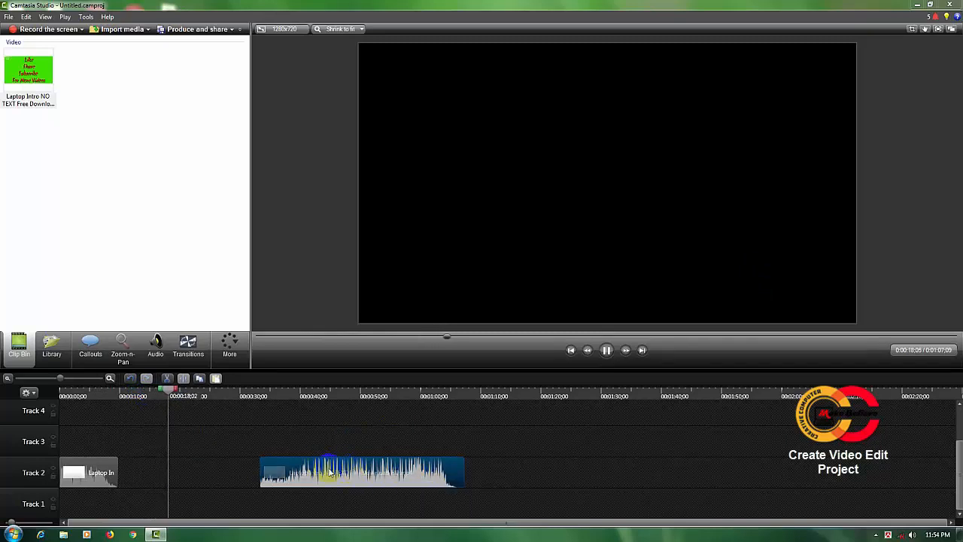
{"action": "mouse_move", "coordinate": [332, 471]}
{"action": "left_mouse_down"}
{"action": "mouse_move", "coordinate": [312, 471]}
{"action": "mouse_move", "coordinate": [328, 471]}
{"action": "left_mouse_up"}
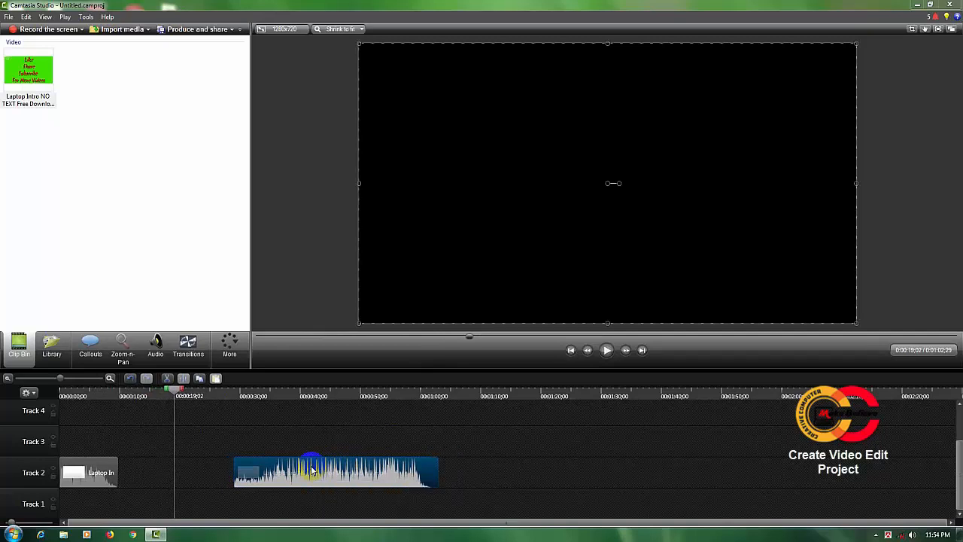
{"action": "key", "text": "Delete"}
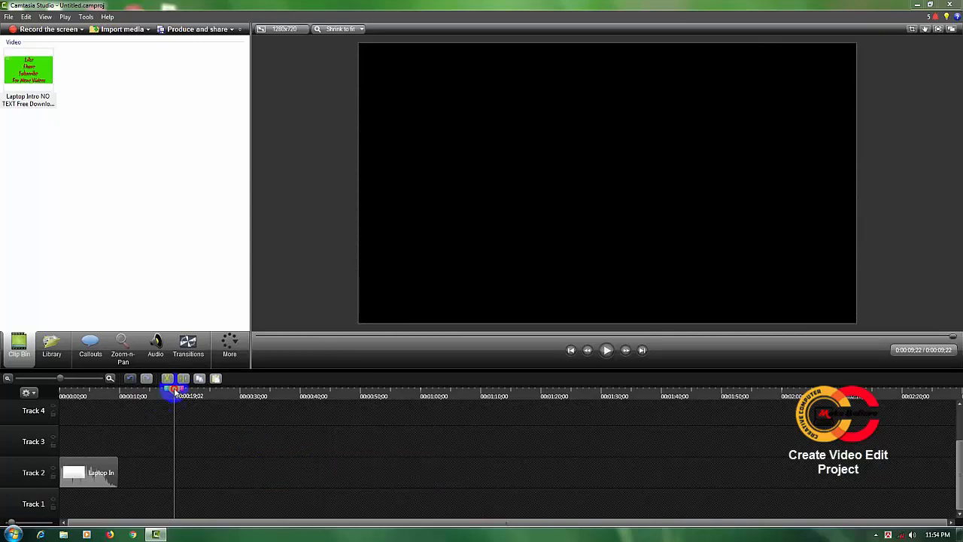
- Magnify the timeline scale by one level and return the playhead to the start of the timeline
{"action": "left_click_drag", "start_coordinate": [174, 387], "coordinate": [168, 389]}
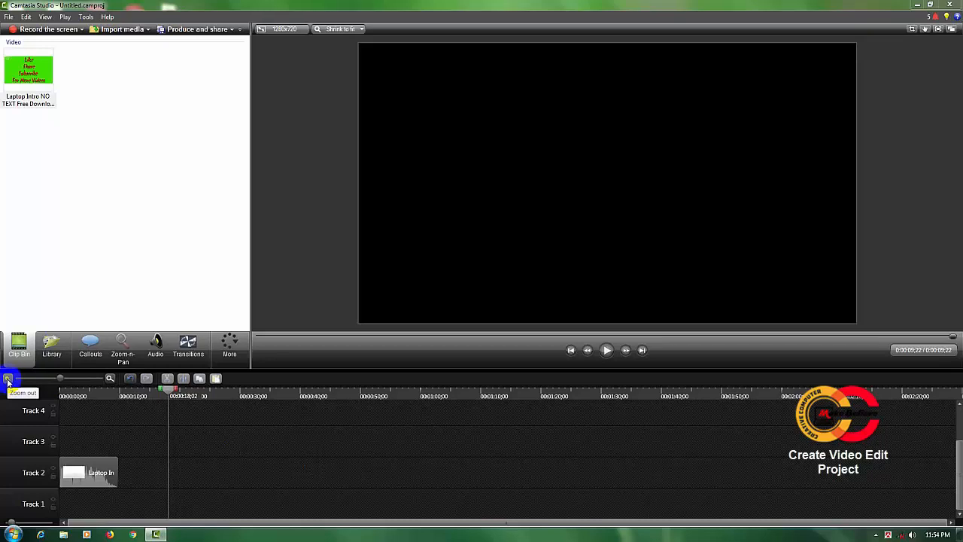
{"action": "left_click", "coordinate": [8, 378]}
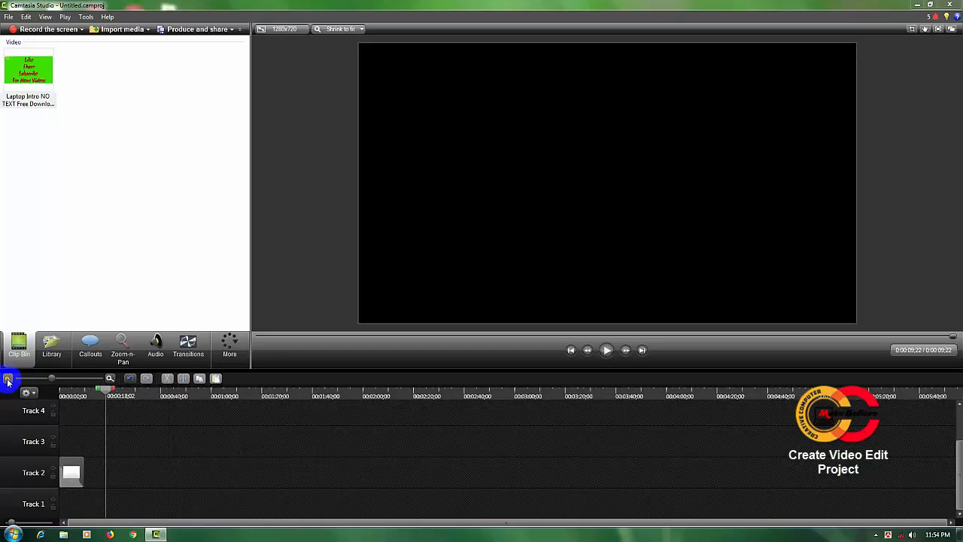
{"action": "left_click", "coordinate": [110, 379]}
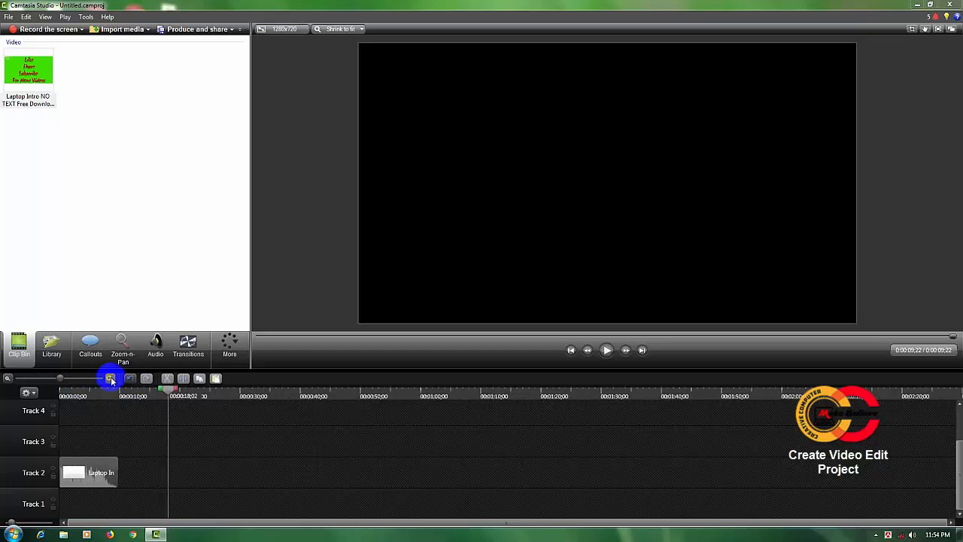
{"action": "left_click", "coordinate": [110, 378]}
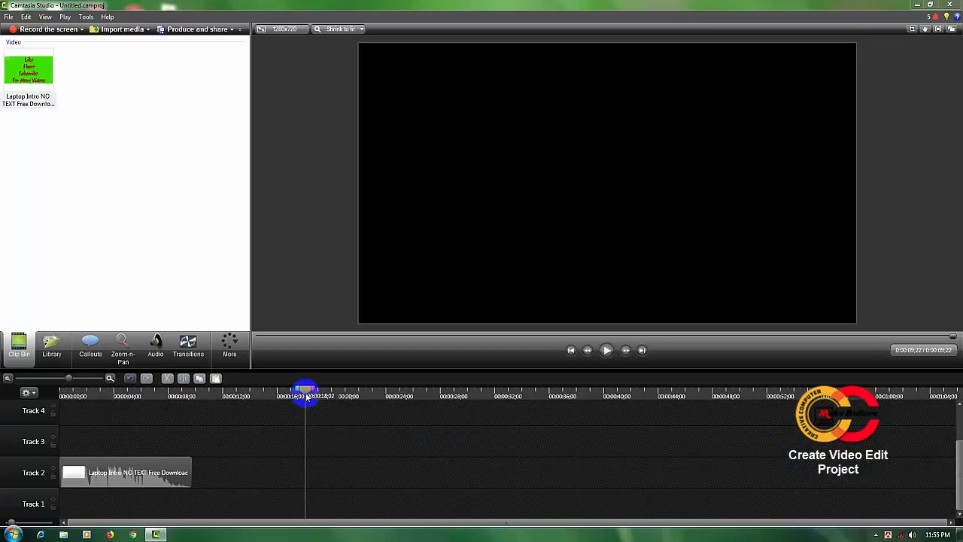
{"action": "left_click_drag", "start_coordinate": [306, 388], "coordinate": [57, 402]}
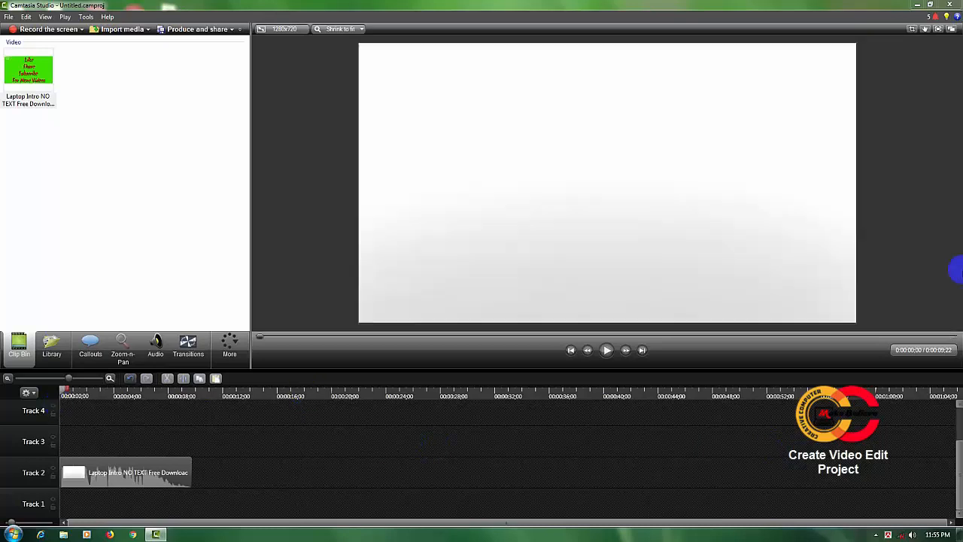
{"action": "left_click", "coordinate": [97, 474]}
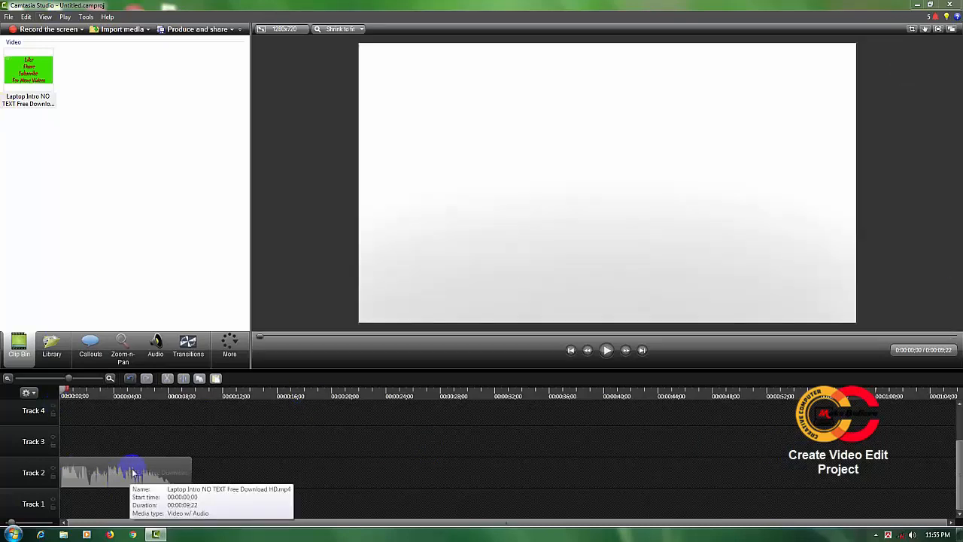
{"action": "left_click", "coordinate": [149, 442]}
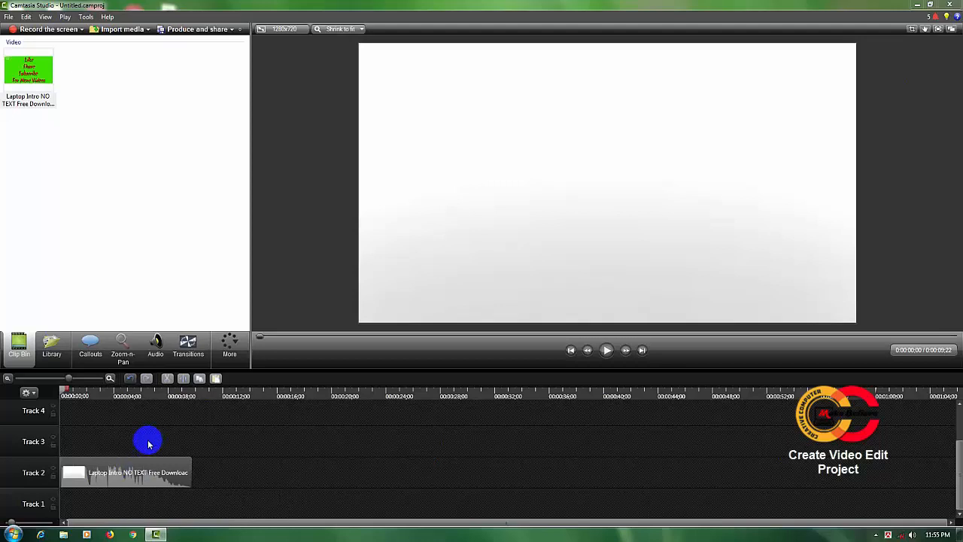
- Import the image LOGO.png from the Desktop into the Clip Bin
{"action": "right_click", "coordinate": [110, 148]}
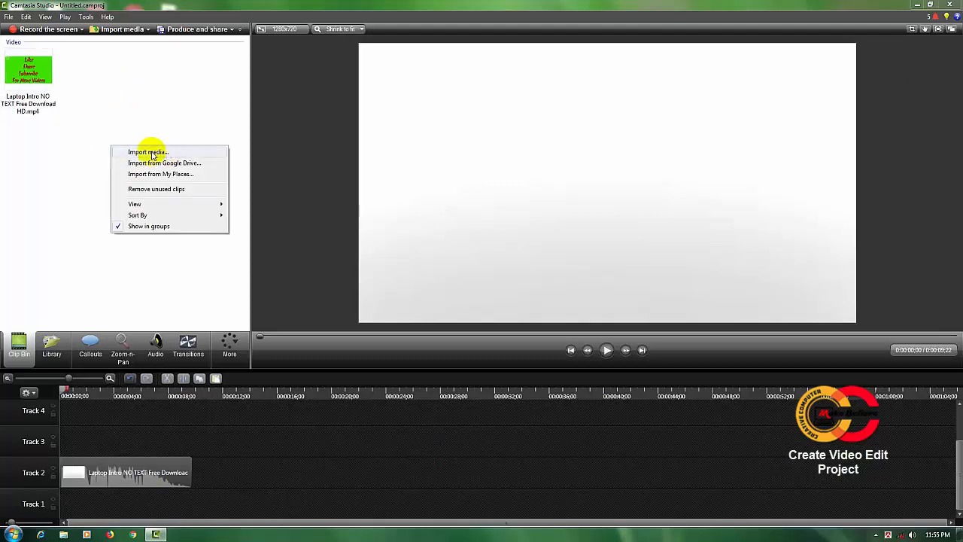
{"action": "left_click", "coordinate": [143, 152]}
{"action": "left_click", "coordinate": [343, 166]}
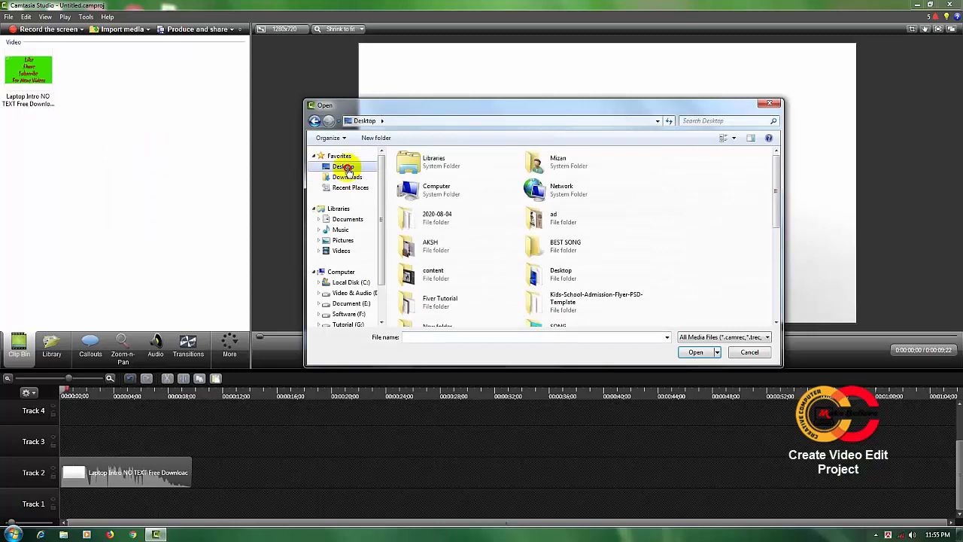
{"action": "left_click_drag", "start_coordinate": [778, 199], "coordinate": [772, 286]}
{"action": "left_click", "coordinate": [569, 223]}
{"action": "left_click", "coordinate": [696, 352]}
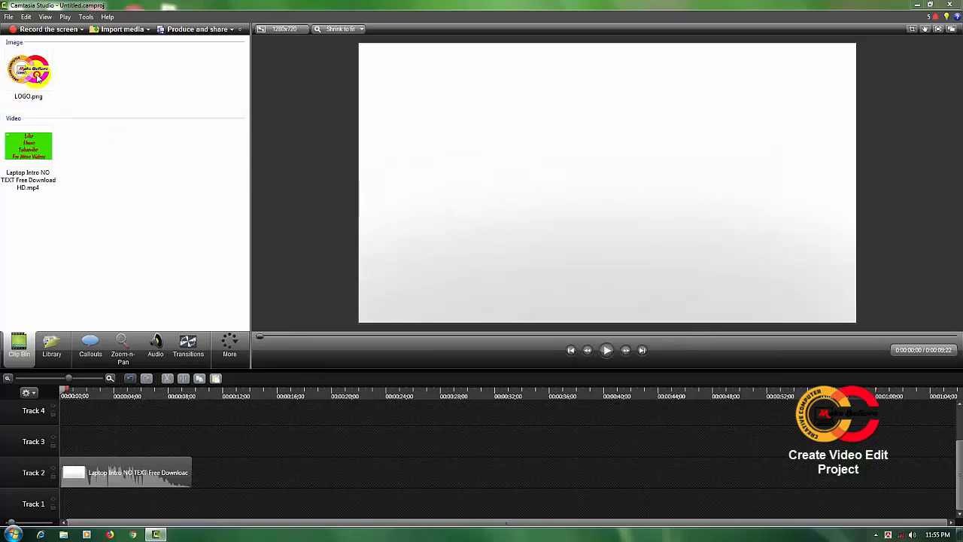
- Place LOGO.png on Track 3 above the Laptop Intro clip, starting at about 0:00:03;05
{"action": "left_click", "coordinate": [30, 71]}
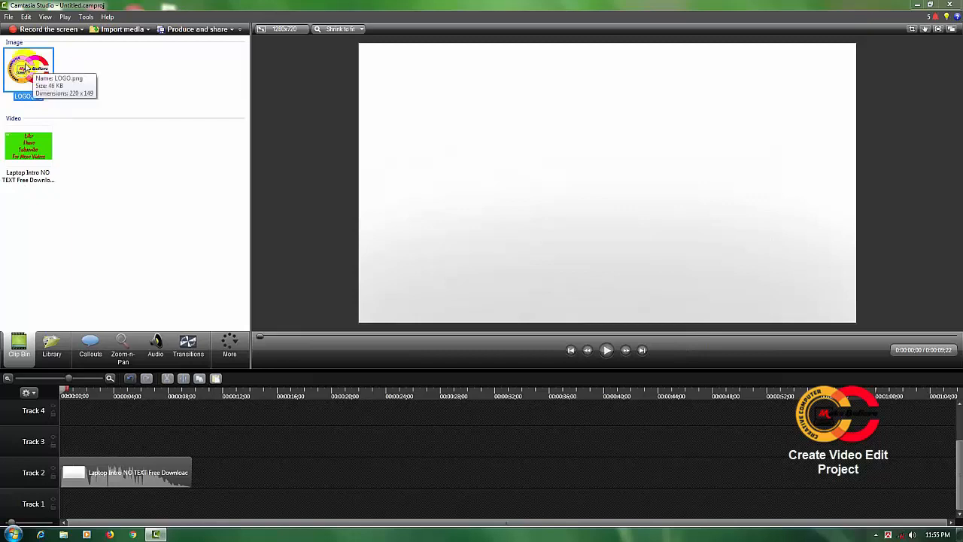
{"action": "left_click_drag", "start_coordinate": [23, 68], "coordinate": [123, 447]}
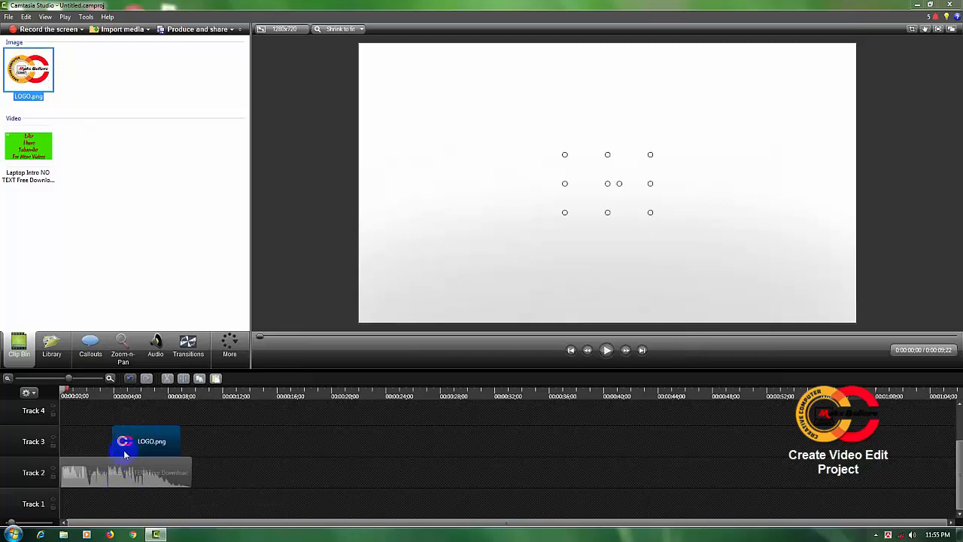
{"action": "mouse_move", "coordinate": [141, 442]}
{"action": "left_mouse_down"}
{"action": "mouse_move", "coordinate": [127, 442]}
{"action": "mouse_move", "coordinate": [155, 439]}
{"action": "mouse_move", "coordinate": [144, 441]}
{"action": "left_mouse_up"}
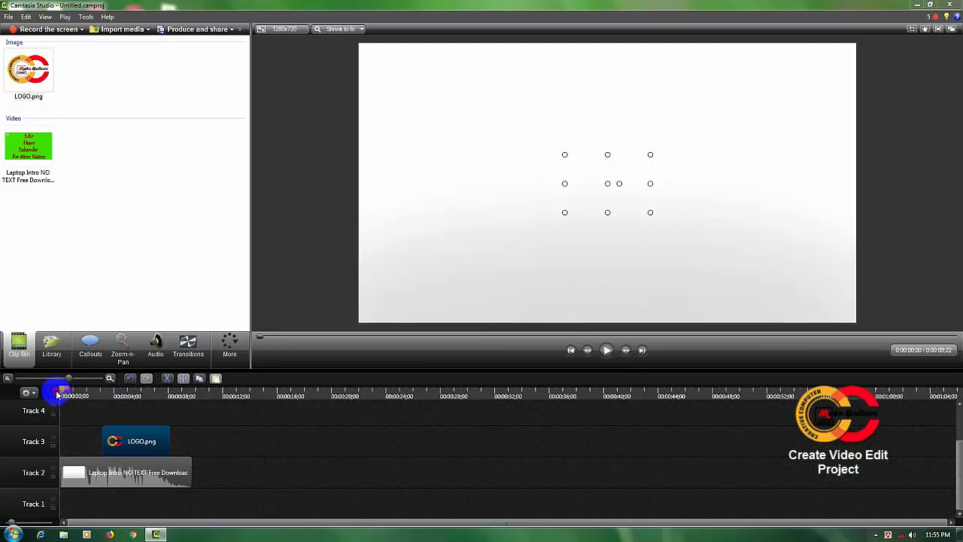
- Shift the LOGO.png clip to start at 0:00:02;24, when the laptop screen turns white, and center the logo on that screen
{"action": "left_click", "coordinate": [607, 351]}
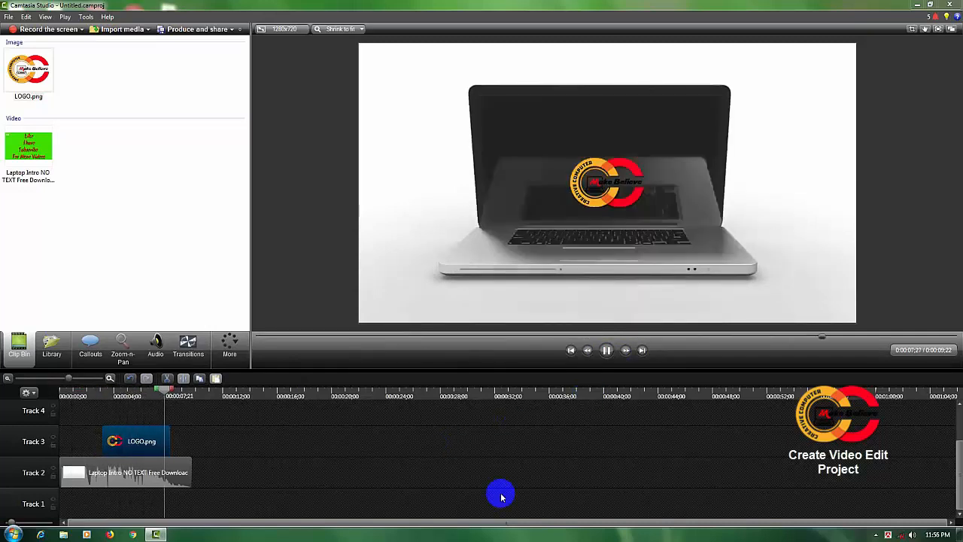
{"action": "key", "text": "space"}
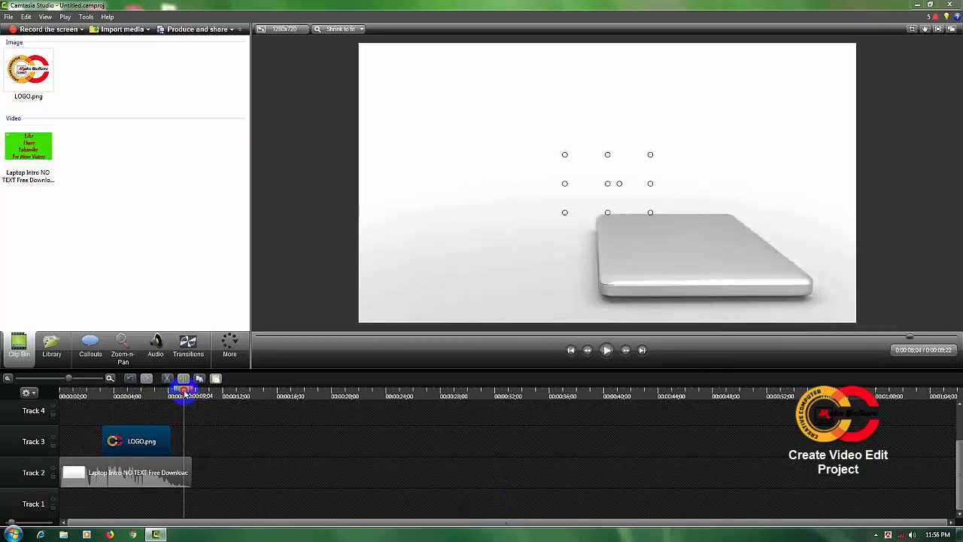
{"action": "left_click_drag", "start_coordinate": [183, 393], "coordinate": [90, 396]}
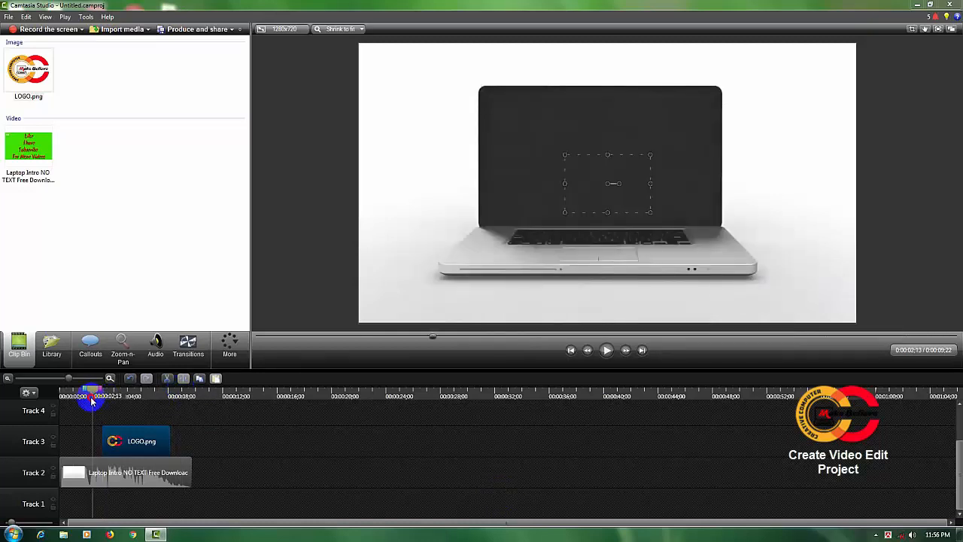
{"action": "left_click_drag", "start_coordinate": [91, 397], "coordinate": [95, 396]}
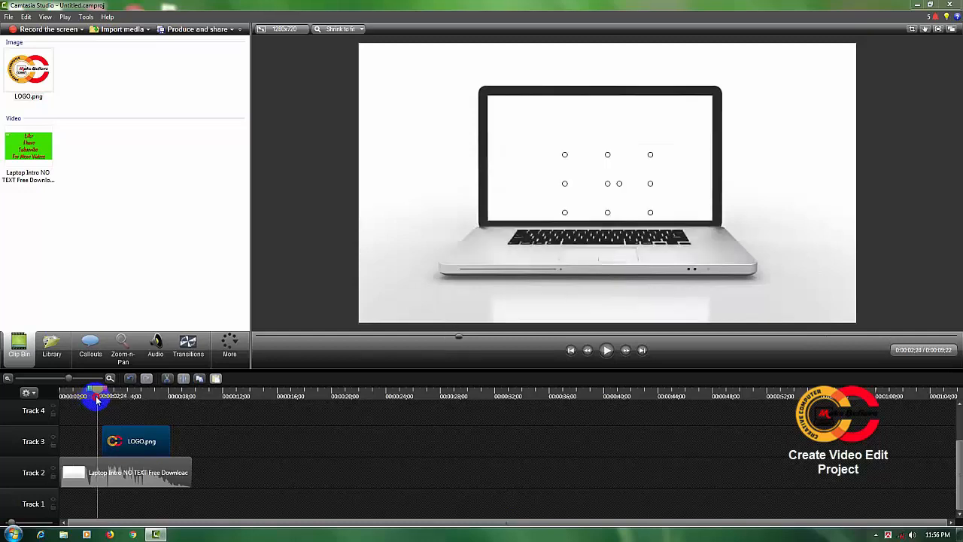
{"action": "left_click", "coordinate": [141, 445]}
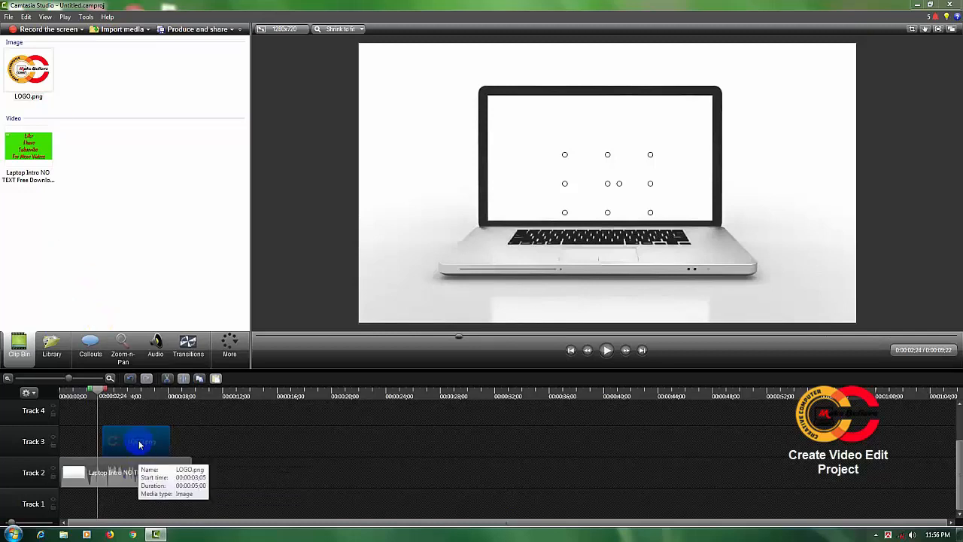
{"action": "left_click_drag", "start_coordinate": [144, 440], "coordinate": [137, 439]}
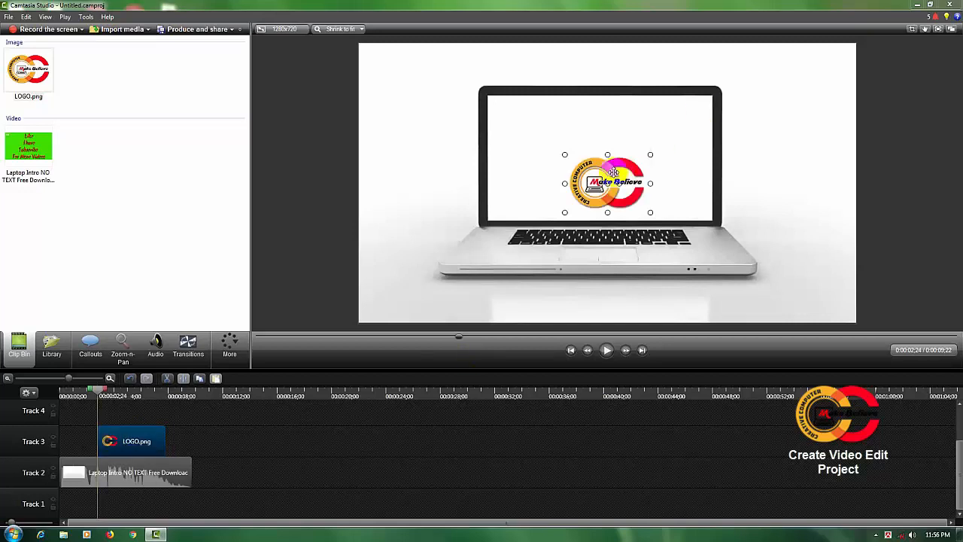
{"action": "left_click_drag", "start_coordinate": [611, 172], "coordinate": [606, 140]}
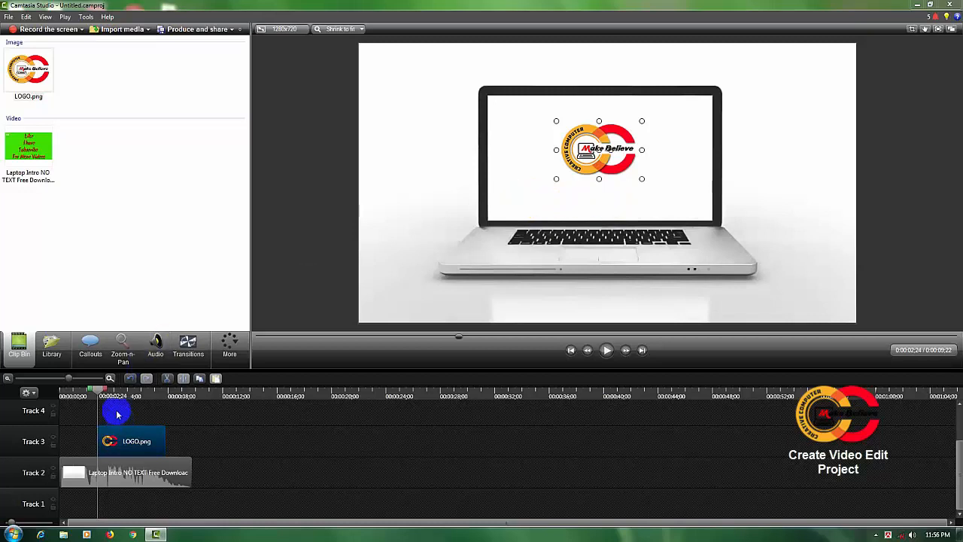
- Add a plain text callout on Track 4 above the LOGO.png clip at 0:00:02;24
{"action": "left_click_drag", "start_coordinate": [959, 451], "coordinate": [958, 430]}
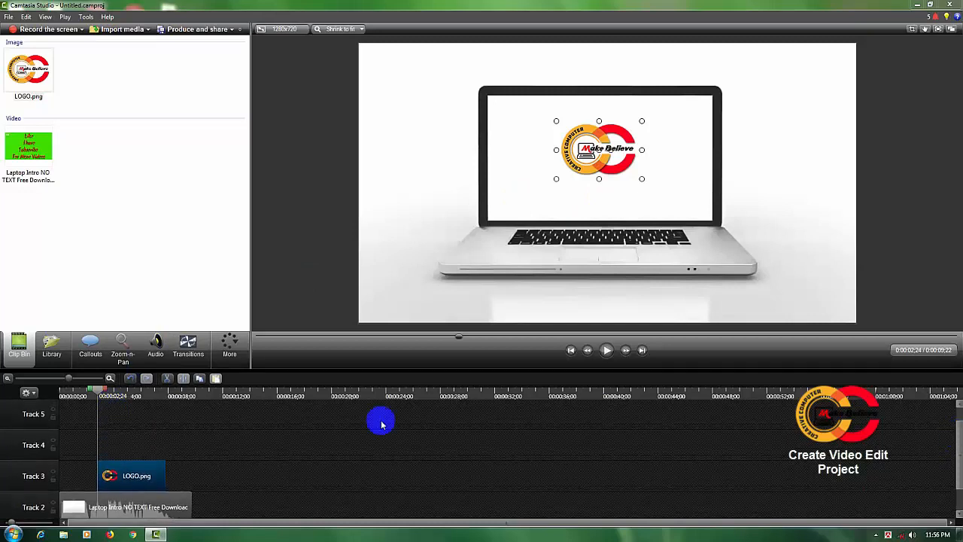
{"action": "left_click", "coordinate": [90, 350]}
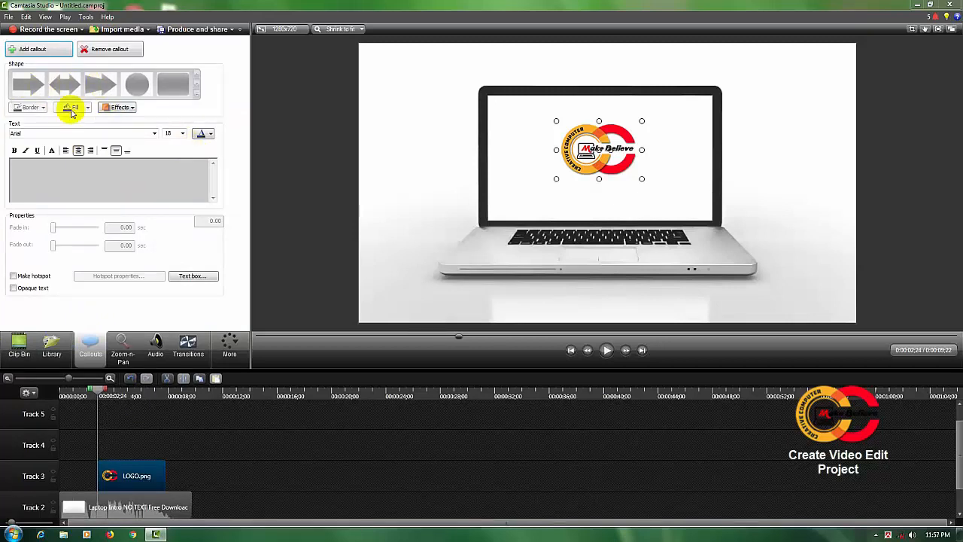
{"action": "left_click", "coordinate": [172, 427]}
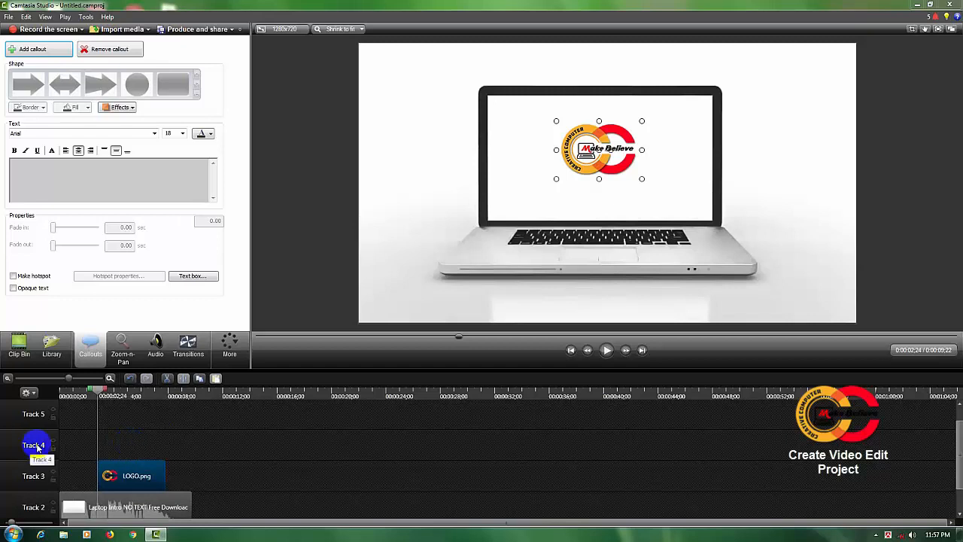
{"action": "left_click", "coordinate": [140, 444]}
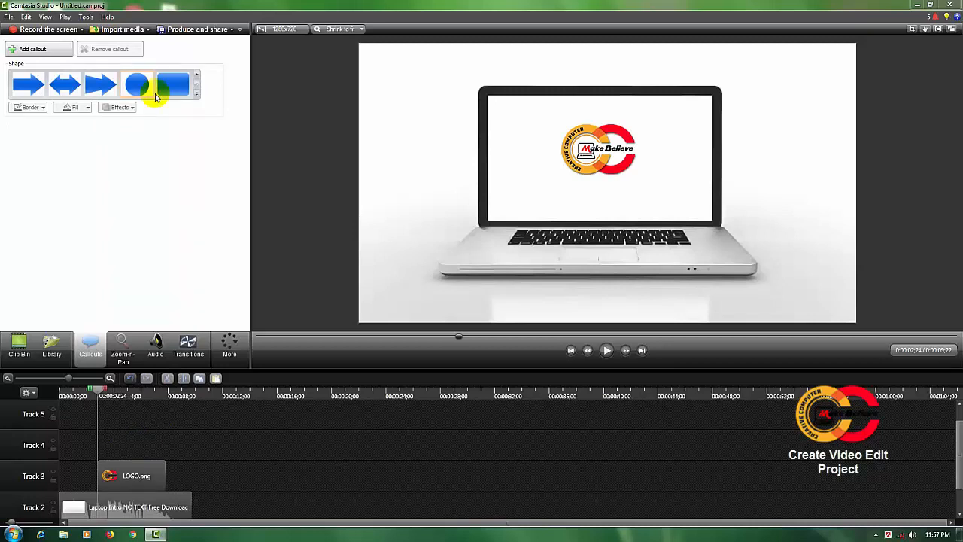
{"action": "left_click", "coordinate": [196, 93]}
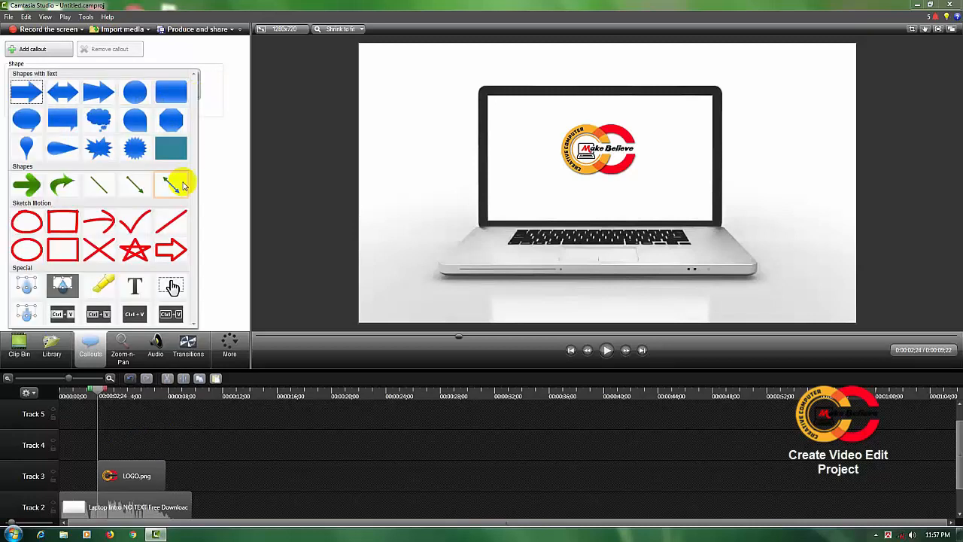
{"action": "left_click", "coordinate": [134, 288]}
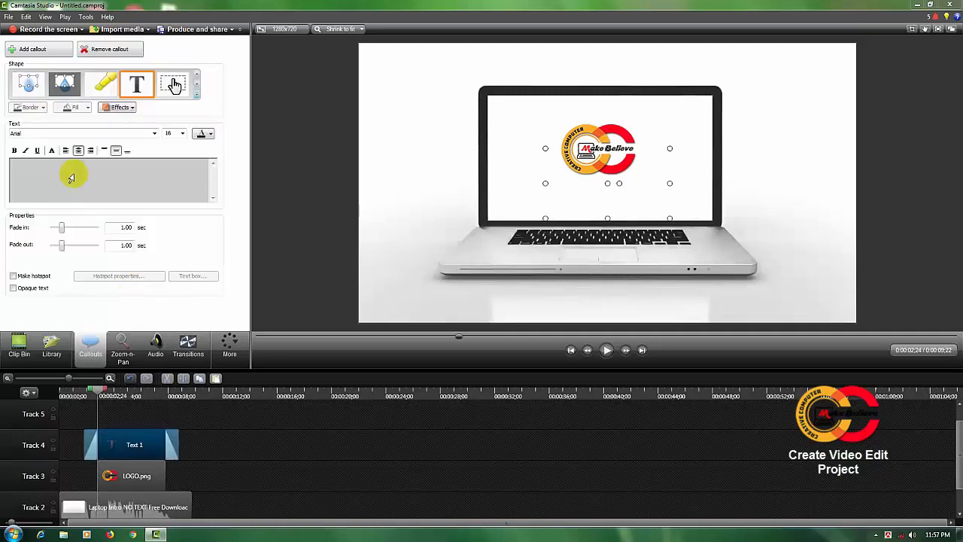
- Enter "Learn Computer With Graphics Expert" as the text of the callout
{"action": "left_click", "coordinate": [143, 166]}
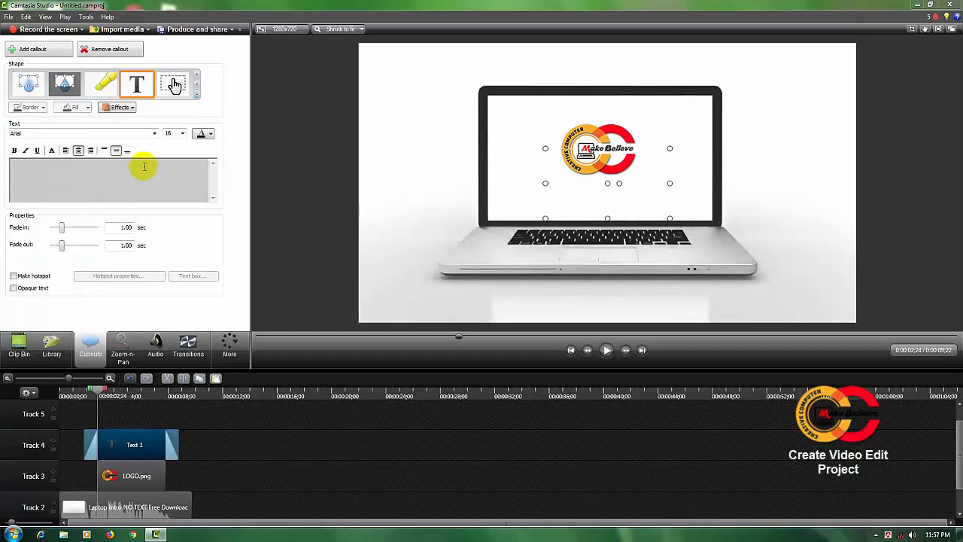
{"action": "type", "text": "Learn Com"}
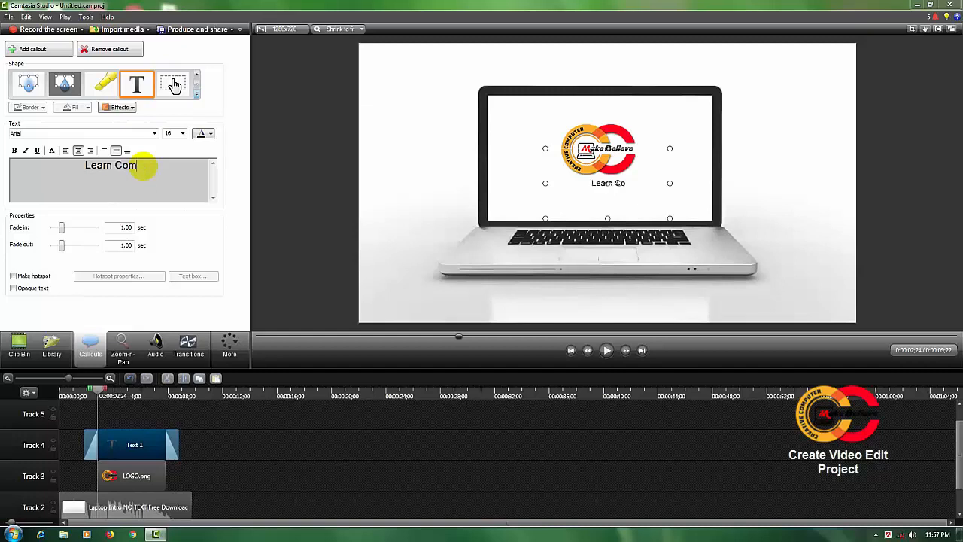
{"action": "type", "text": "puter"}
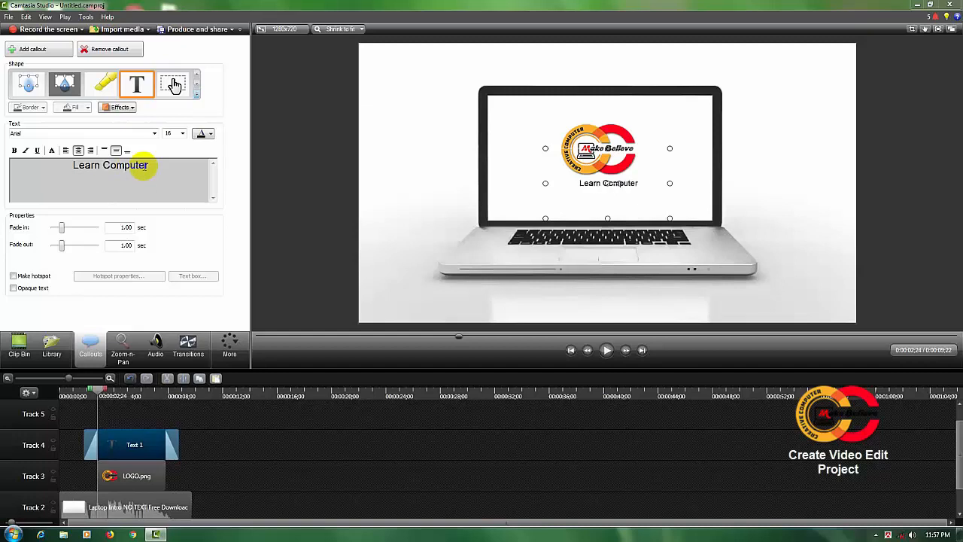
{"action": "type", "text": " W"}
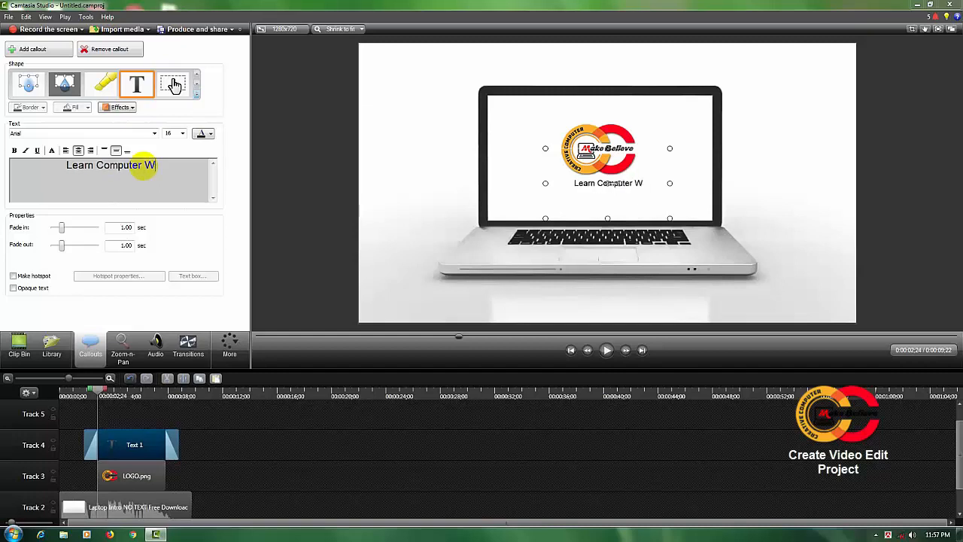
{"action": "type", "text": "ith"}
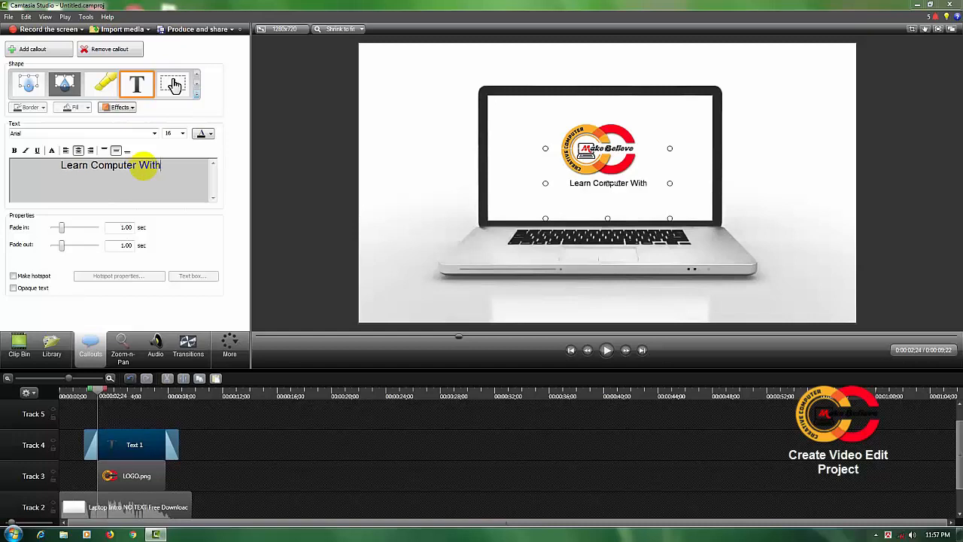
{"action": "type", "text": " G"}
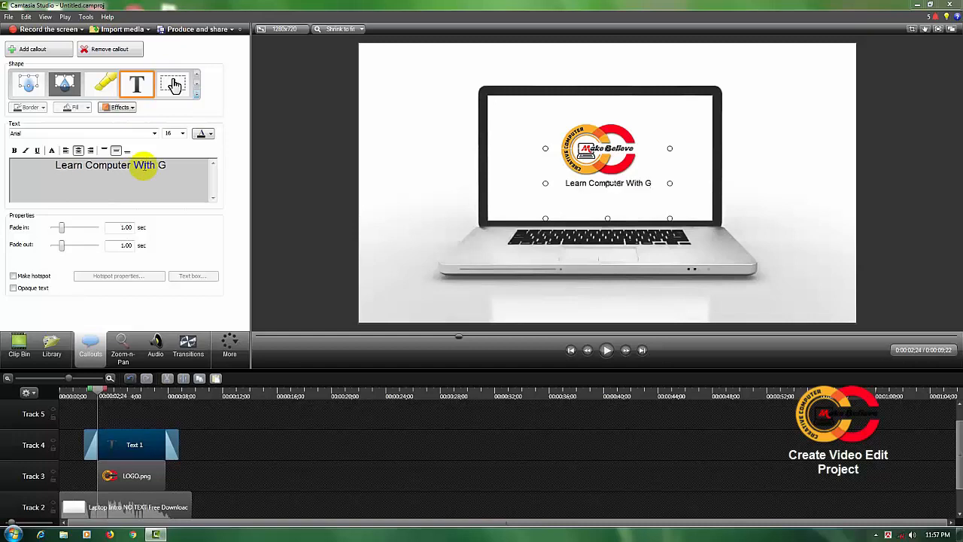
{"action": "type", "text": "ra"}
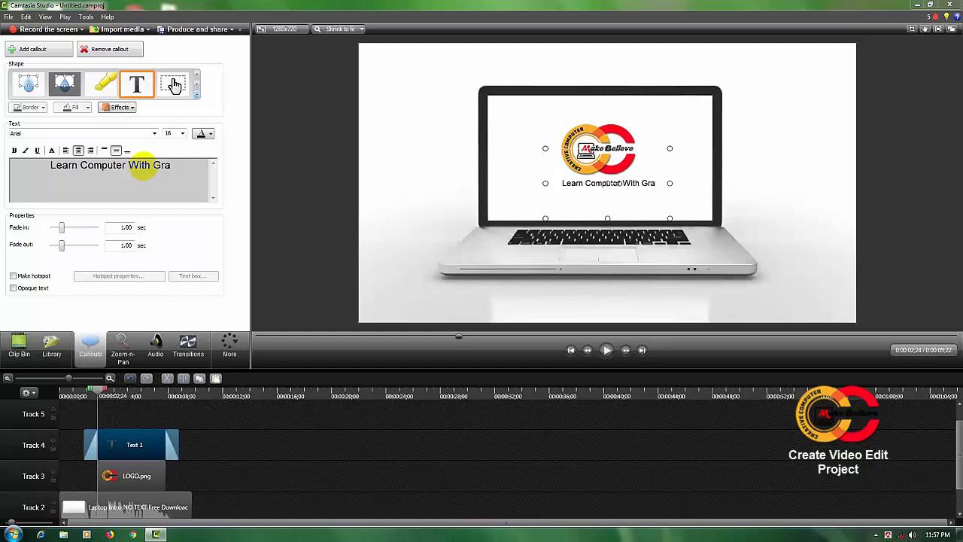
{"action": "type", "text": "ph"}
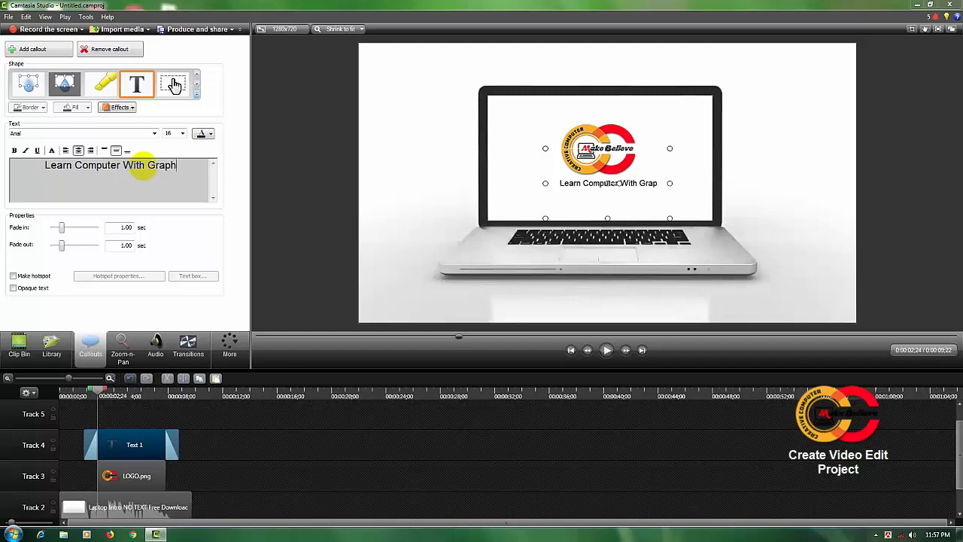
{"action": "type", "text": "ics "}
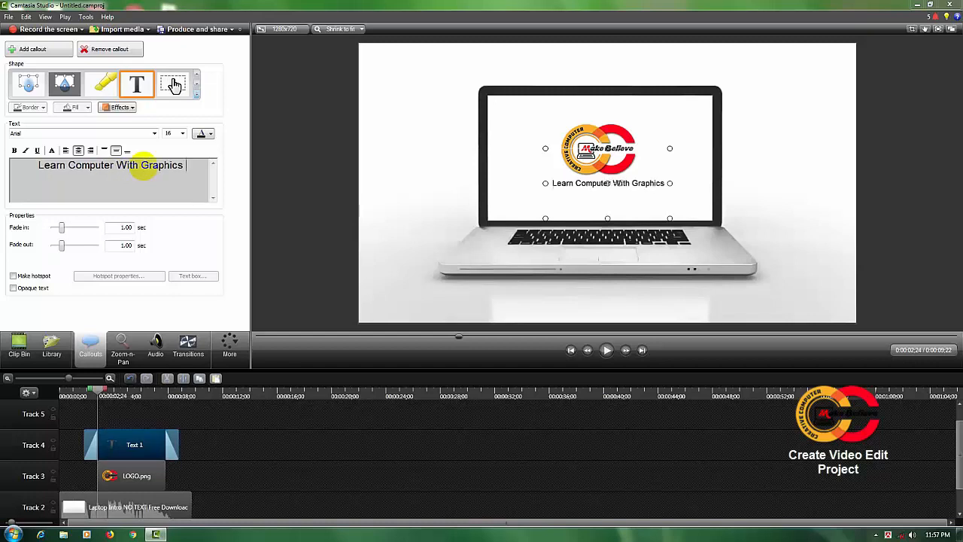
{"action": "type", "text": "Exp"}
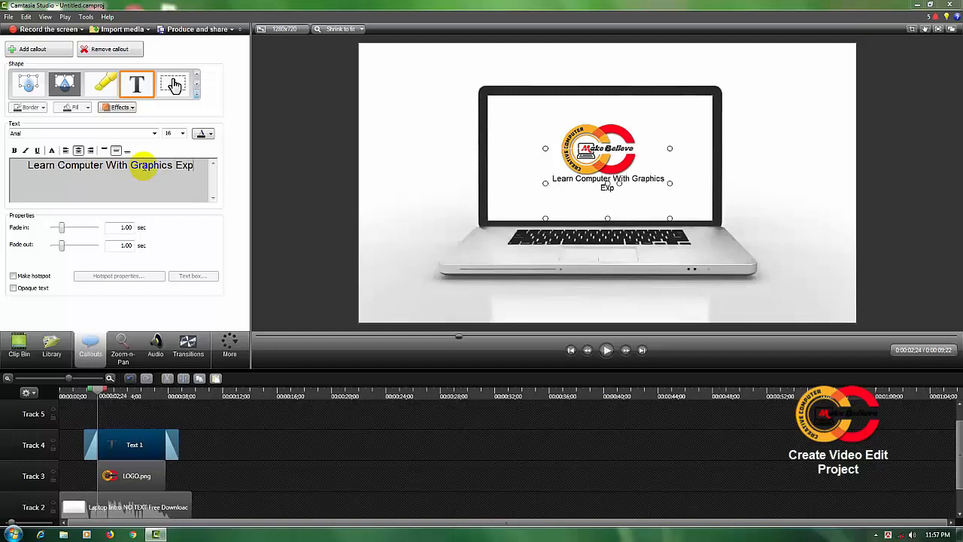
{"action": "type", "text": "e"}
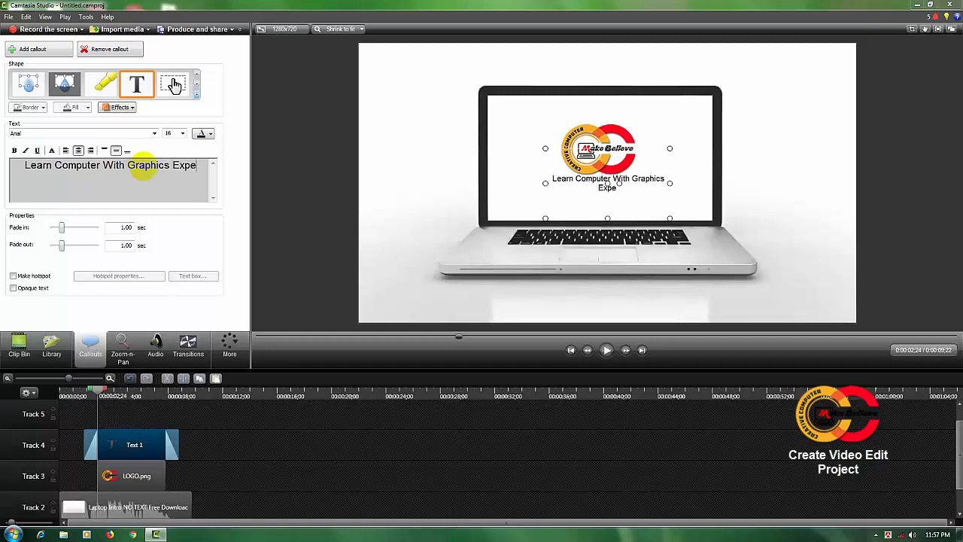
{"action": "type", "text": "rt"}
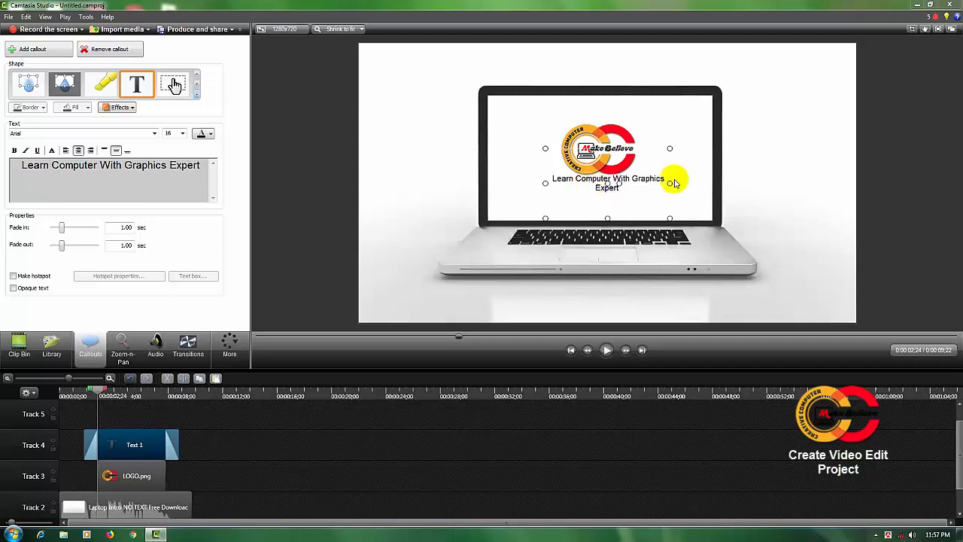
- Widen the callout to fit its text on one line and align it with the logo, placing the text below the logo on the laptop screen
{"action": "left_click_drag", "start_coordinate": [675, 182], "coordinate": [700, 183]}
{"action": "left_click_drag", "start_coordinate": [606, 183], "coordinate": [586, 194]}
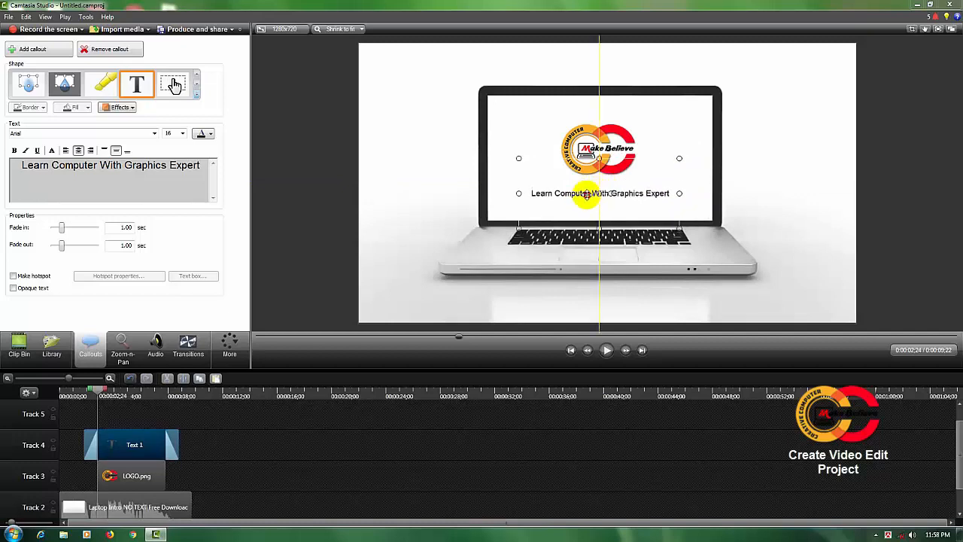
{"action": "left_click_drag", "start_coordinate": [597, 133], "coordinate": [599, 134]}
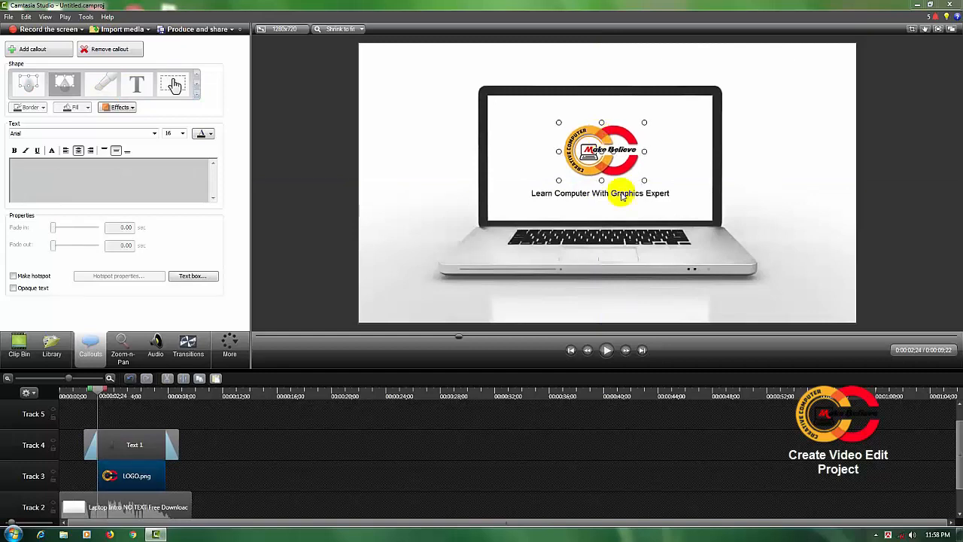
{"action": "left_click", "coordinate": [623, 197]}
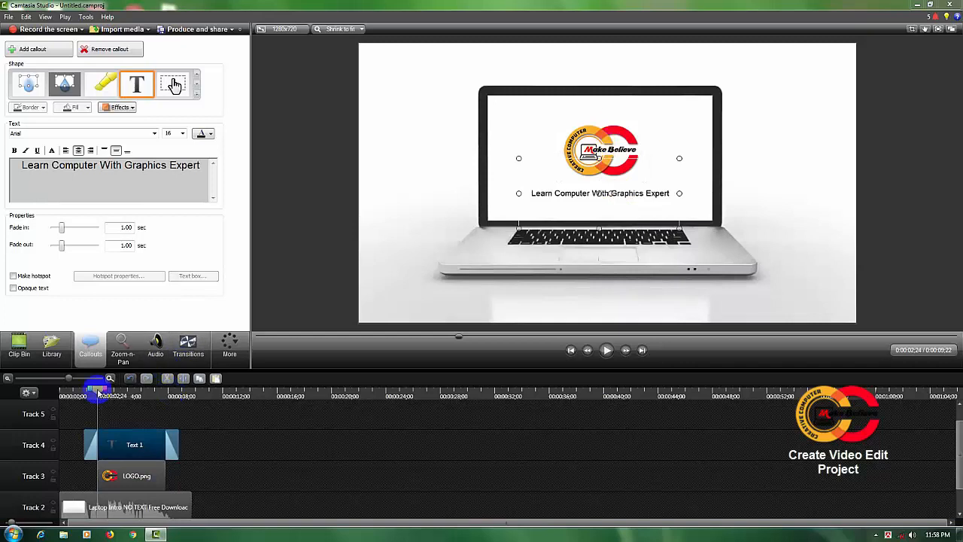
- Play the intro from the beginning to check when the callout and logo appear, and return the playhead to about 0:00:00;14
{"action": "left_click_drag", "start_coordinate": [97, 388], "coordinate": [60, 393]}
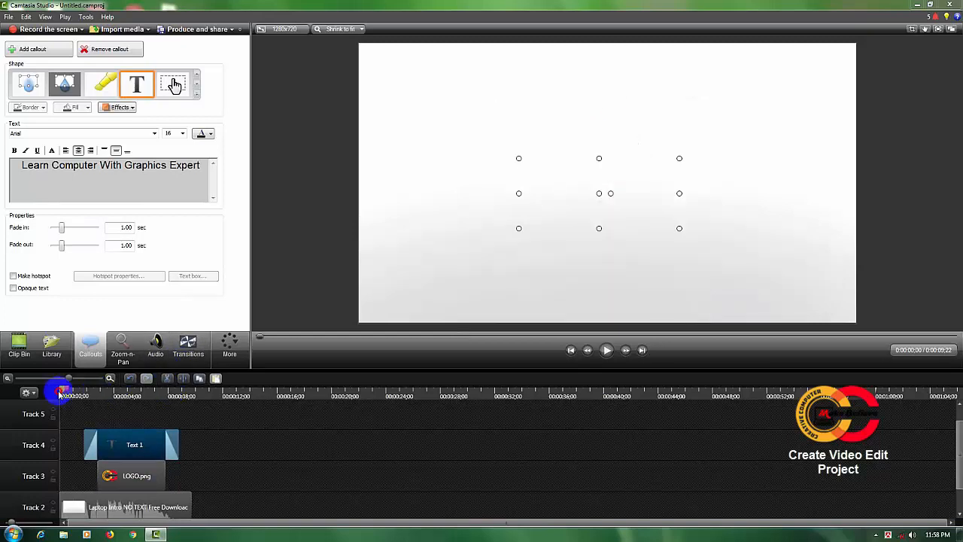
{"action": "left_click", "coordinate": [607, 351]}
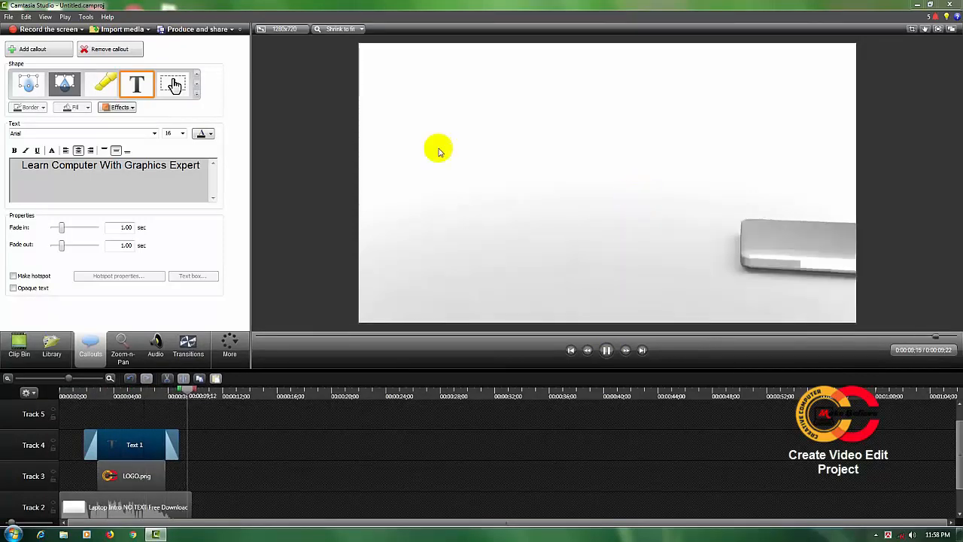
{"action": "left_click", "coordinate": [90, 398]}
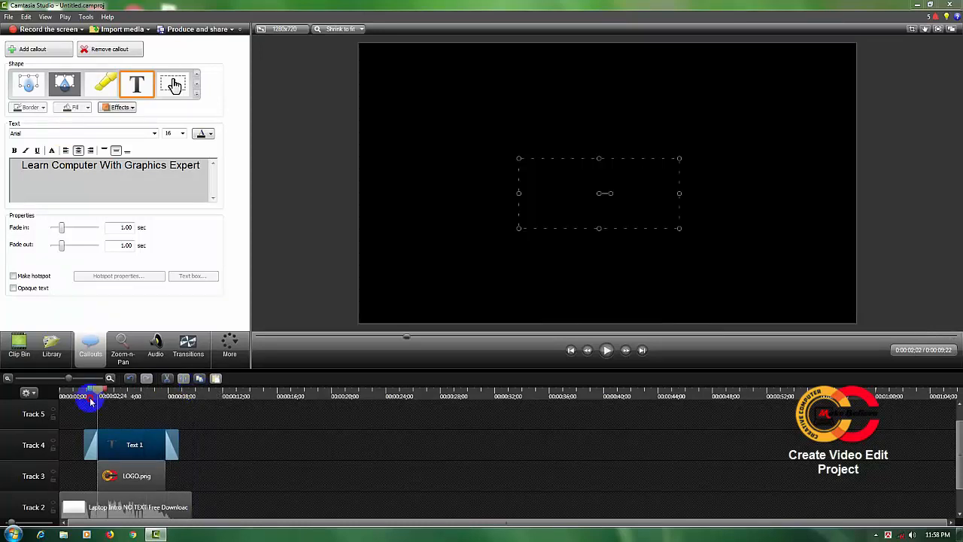
{"action": "left_click_drag", "start_coordinate": [90, 397], "coordinate": [69, 400]}
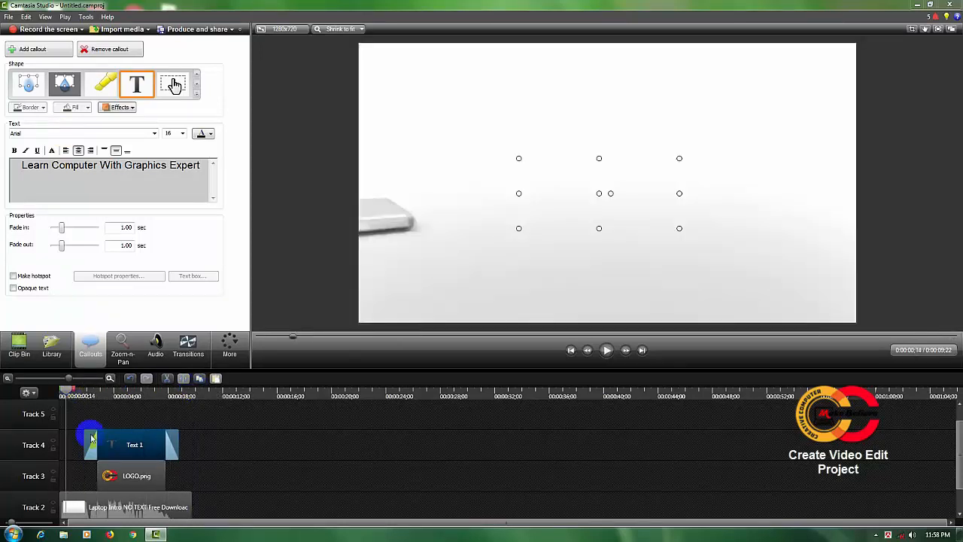
- Trim the start of the text callout and shift it on Track 4 so it starts together with the LOGO.png clip
{"action": "left_click_drag", "start_coordinate": [85, 435], "coordinate": [87, 435]}
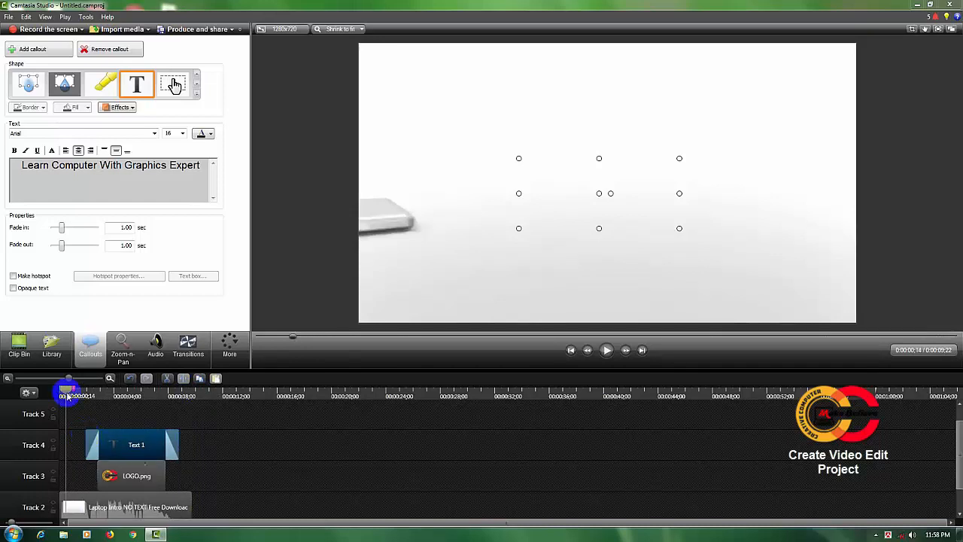
{"action": "left_click", "coordinate": [66, 391]}
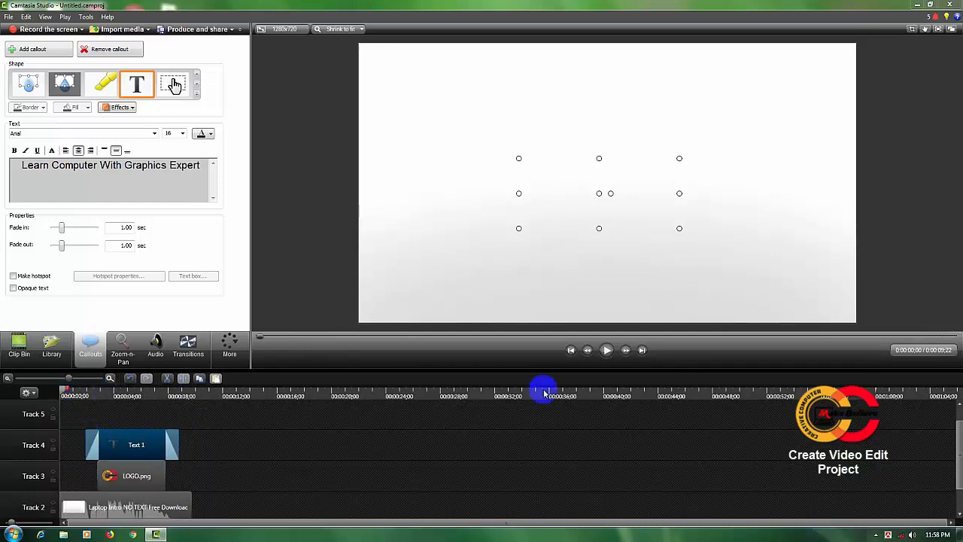
{"action": "left_click", "coordinate": [606, 350]}
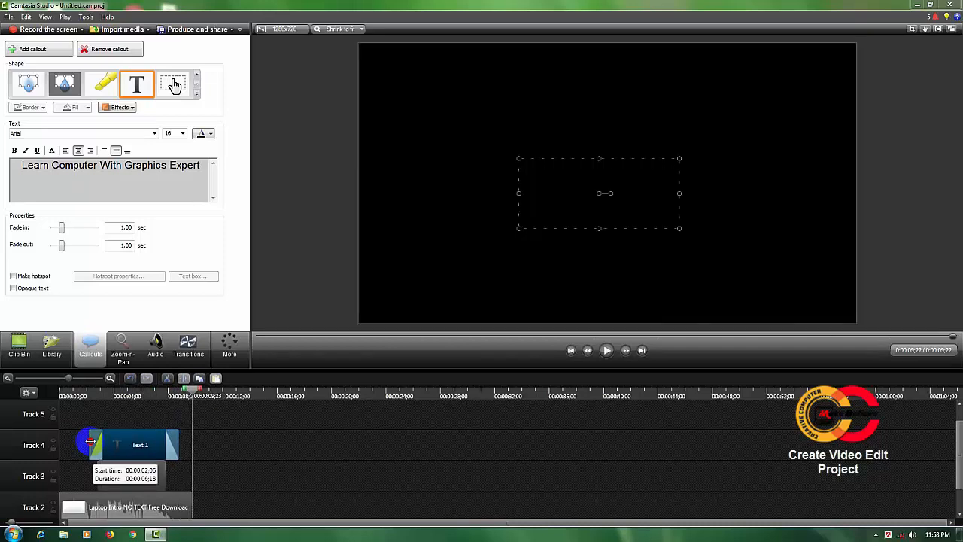
{"action": "left_click_drag", "start_coordinate": [98, 440], "coordinate": [113, 444]}
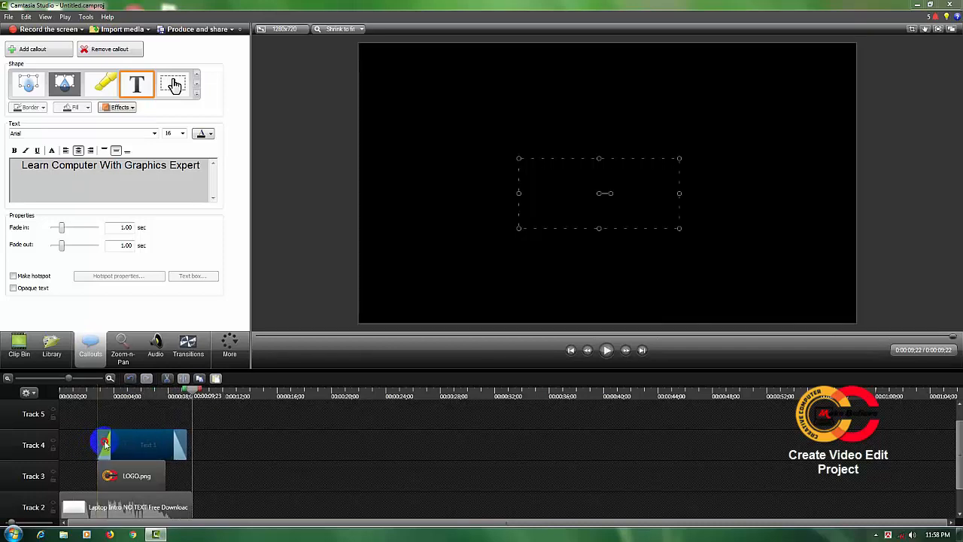
- Preview the intro from about 0:00:02;01 and shorten the text callout's end to match the end of the LOGO.png clip
{"action": "left_click_drag", "start_coordinate": [189, 390], "coordinate": [87, 399]}
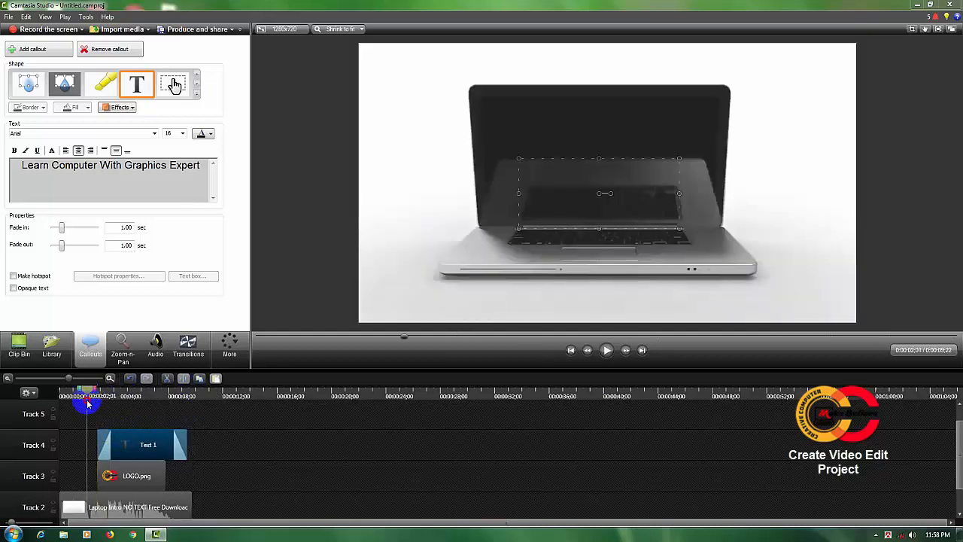
{"action": "left_click", "coordinate": [606, 350]}
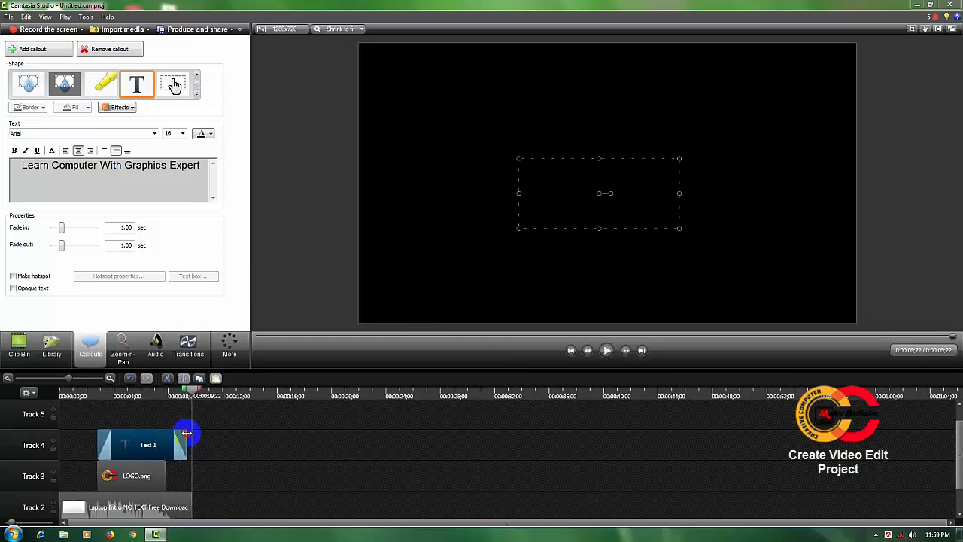
{"action": "left_click_drag", "start_coordinate": [186, 434], "coordinate": [167, 436]}
- Play the intro from about 0:00:01;22 to check the shortened callout's timing against the logo
{"action": "left_click", "coordinate": [88, 407]}
{"action": "left_click", "coordinate": [88, 407]}
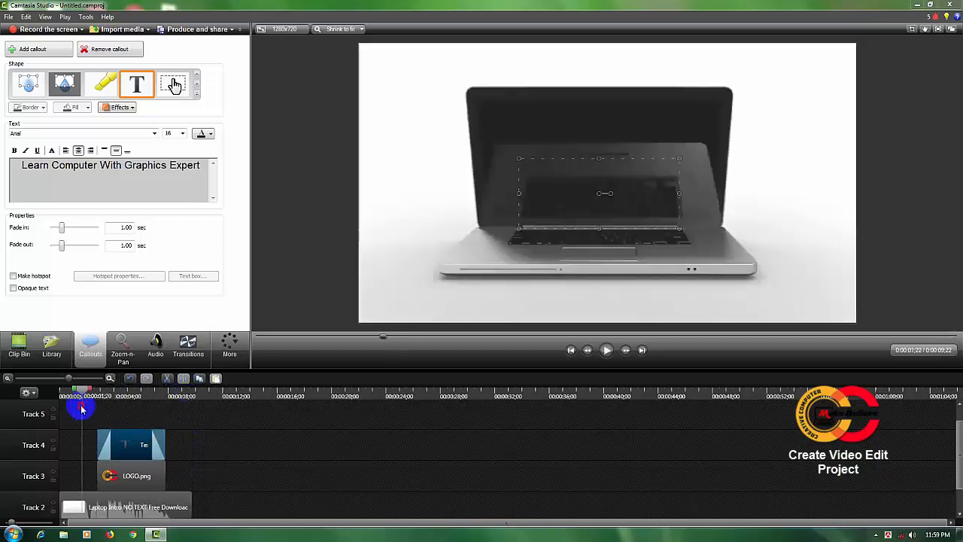
{"action": "left_click", "coordinate": [608, 350]}
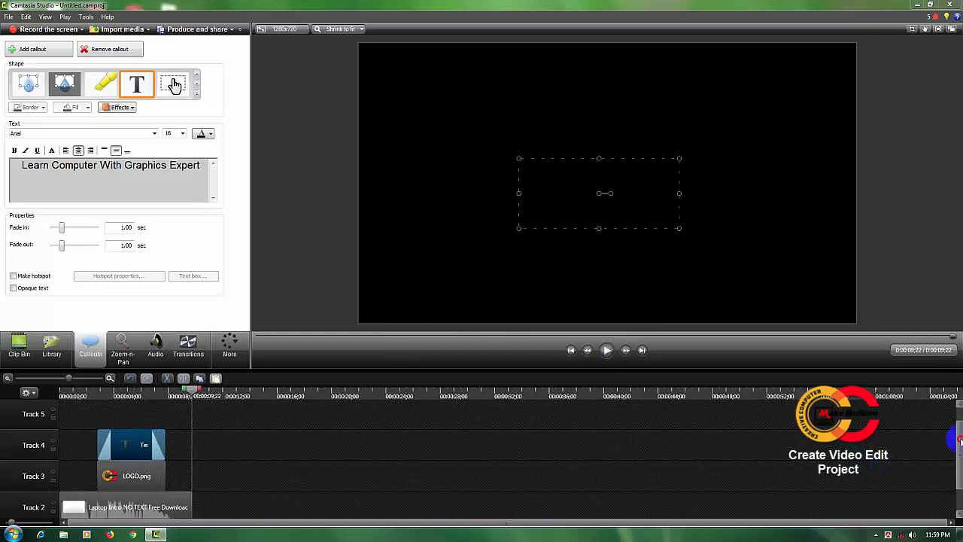
{"action": "scroll", "coordinate": [957, 450], "scroll_direction": "down", "scroll_amount": 1}
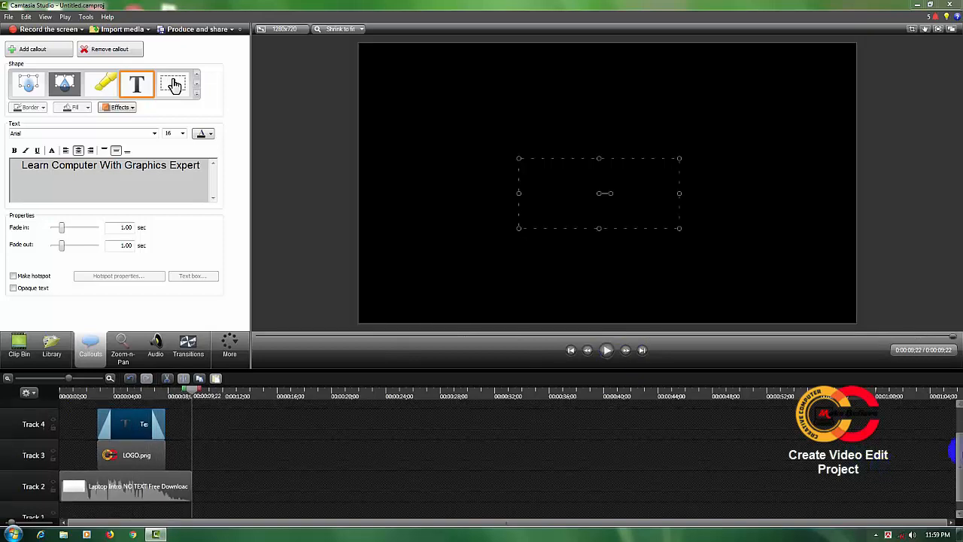
{"action": "left_click", "coordinate": [123, 454]}
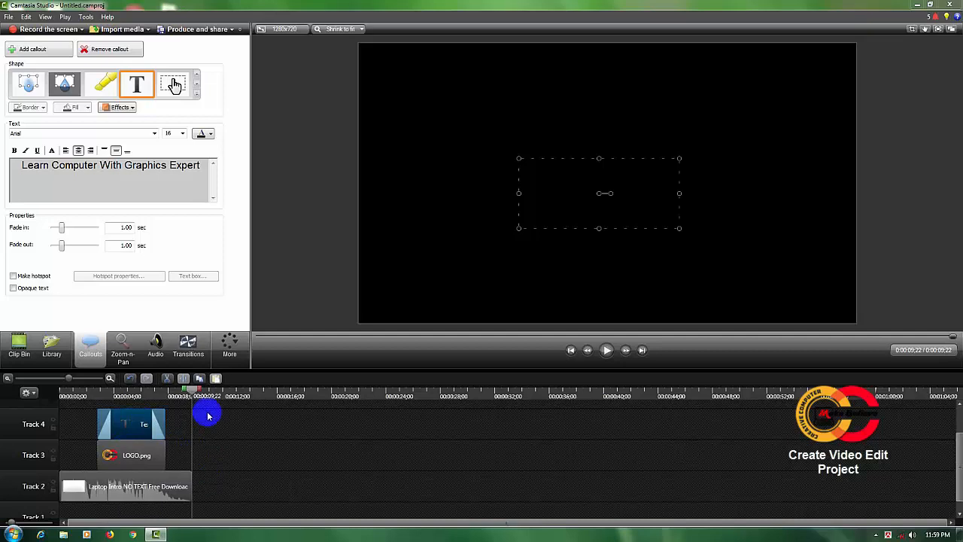
- Import the video "Top 10 Outro Template Free Download + No Copyright" from the Desktop into the Clip Bin
{"action": "left_click", "coordinate": [11, 348]}
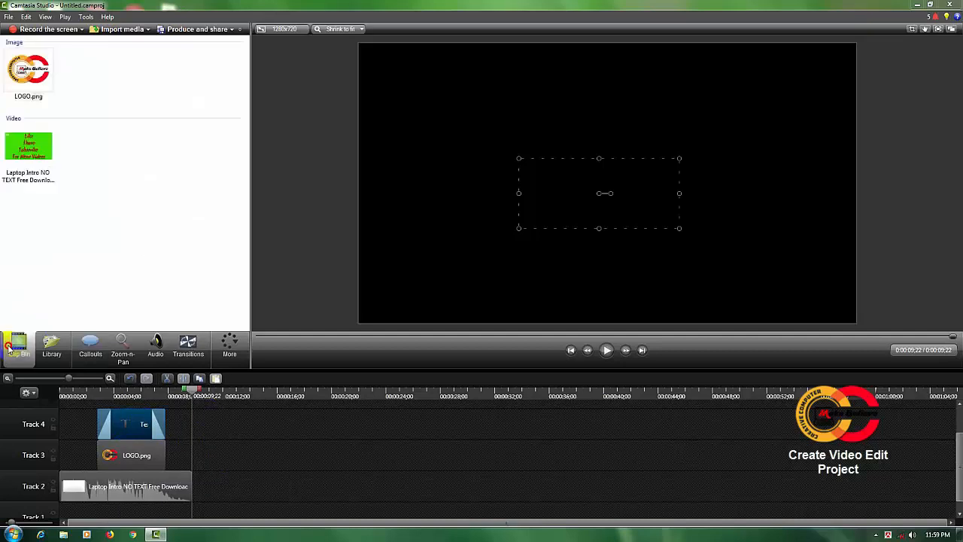
{"action": "right_click", "coordinate": [143, 155]}
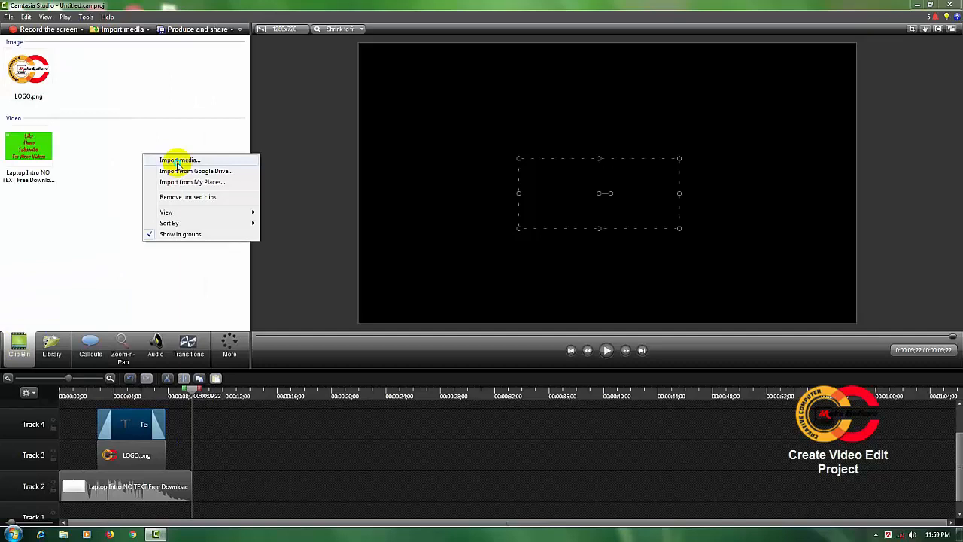
{"action": "left_click", "coordinate": [178, 160]}
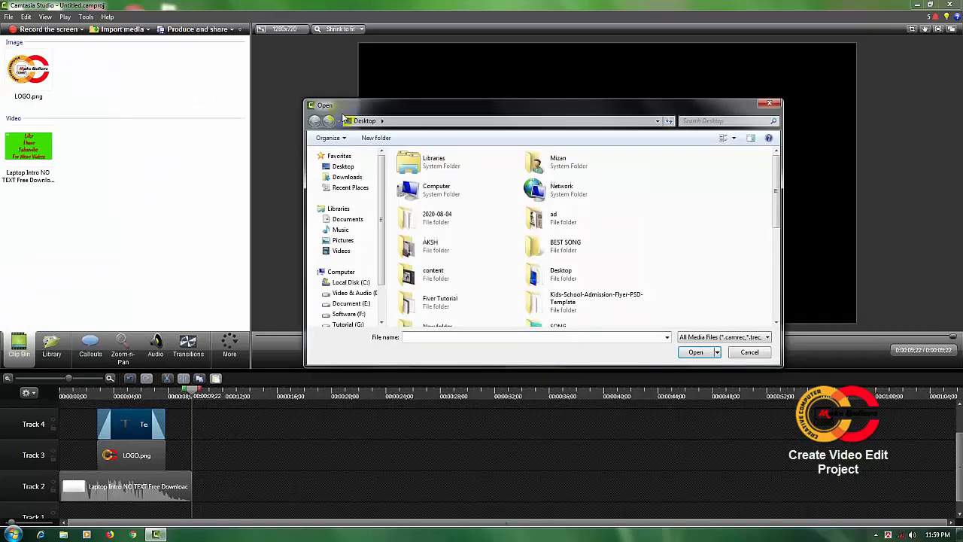
{"action": "left_click_drag", "start_coordinate": [434, 107], "coordinate": [399, 97]}
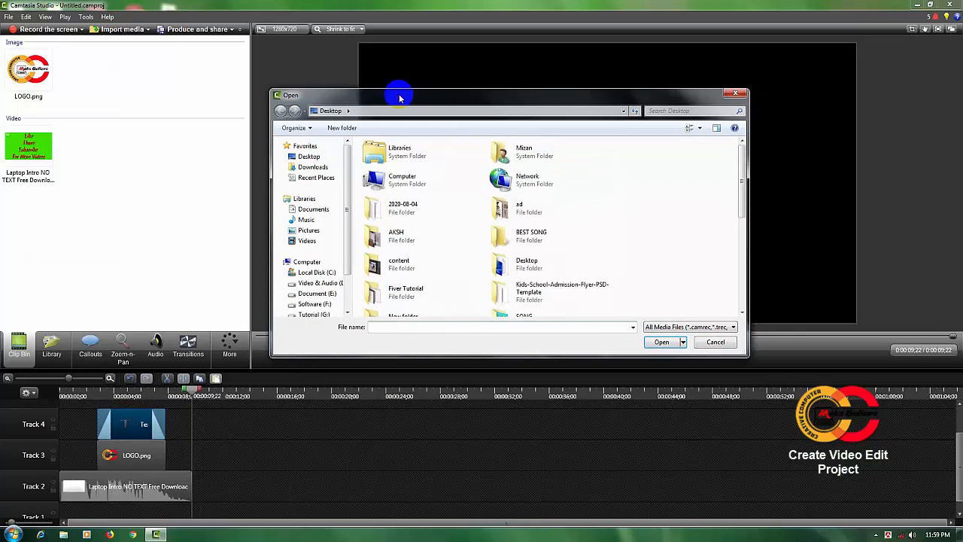
{"action": "left_click", "coordinate": [309, 157]}
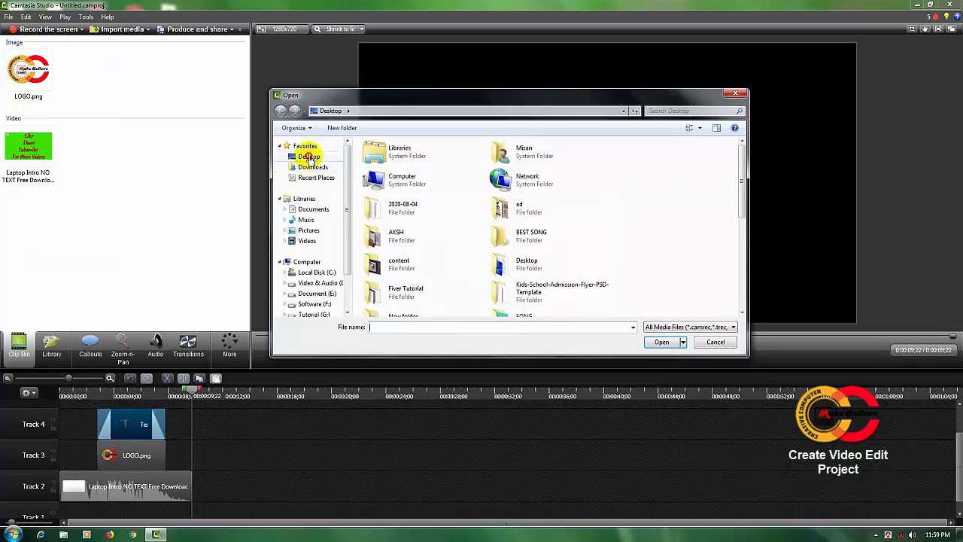
{"action": "left_click_drag", "start_coordinate": [742, 155], "coordinate": [742, 246]}
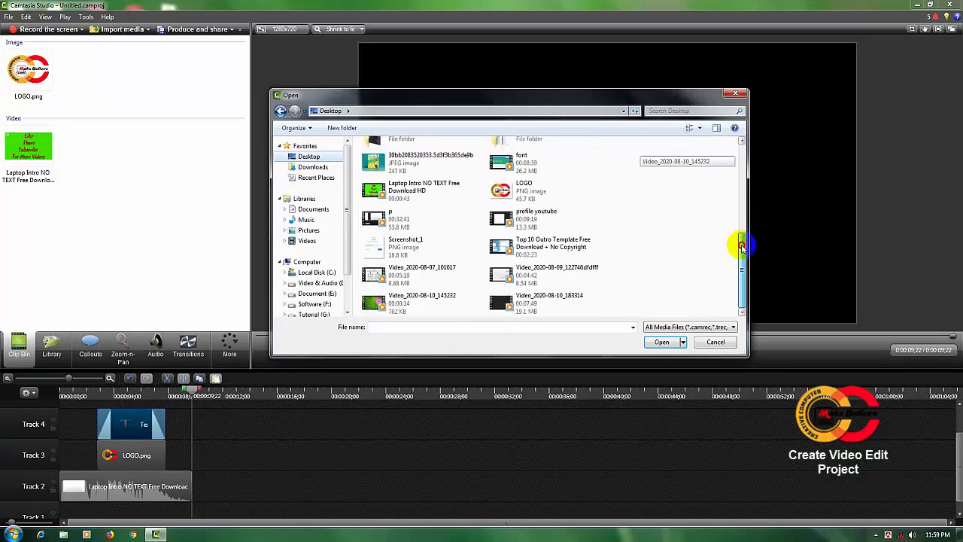
{"action": "left_click", "coordinate": [560, 250]}
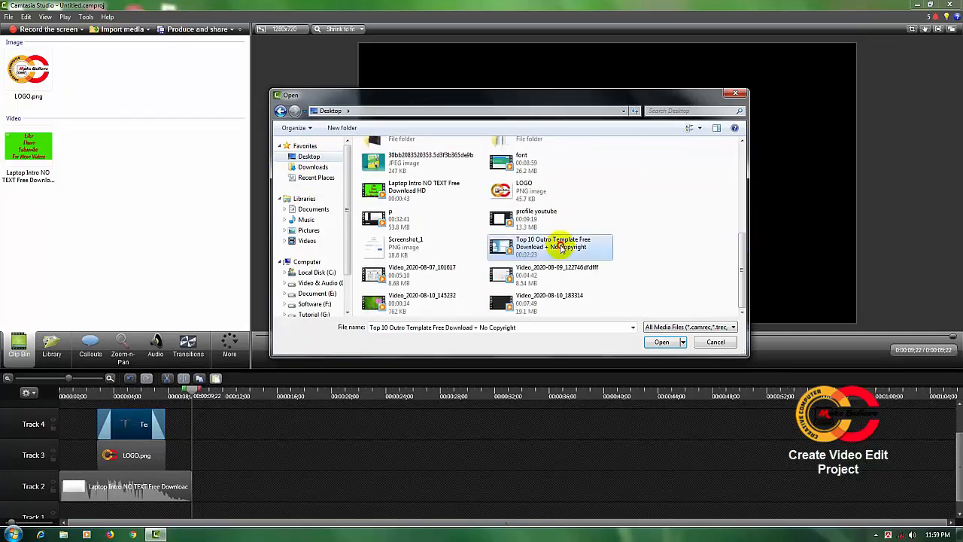
{"action": "left_click", "coordinate": [662, 342]}
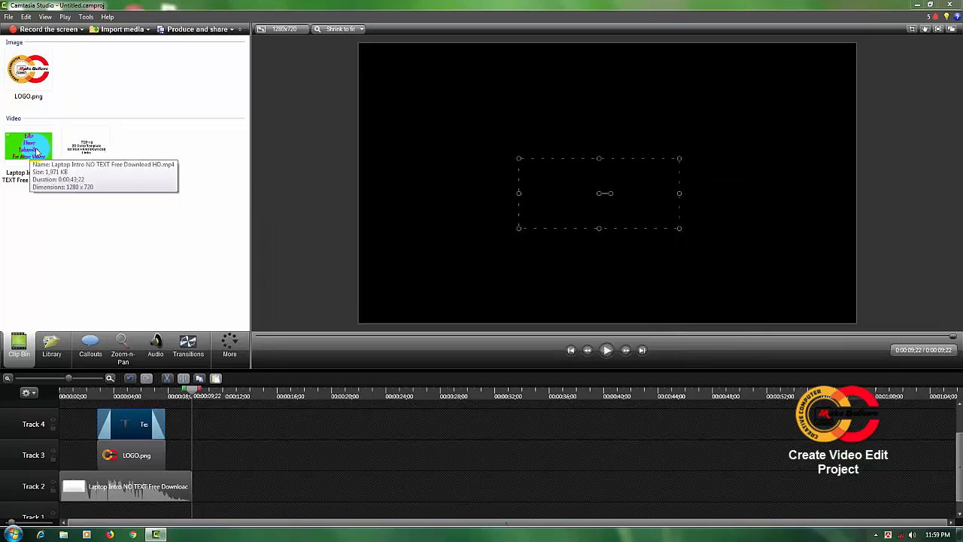
- Place the outro template video on Track 3 well after the intro, starting at about 0:01:10;02
{"action": "left_click_drag", "start_coordinate": [101, 153], "coordinate": [361, 457]}
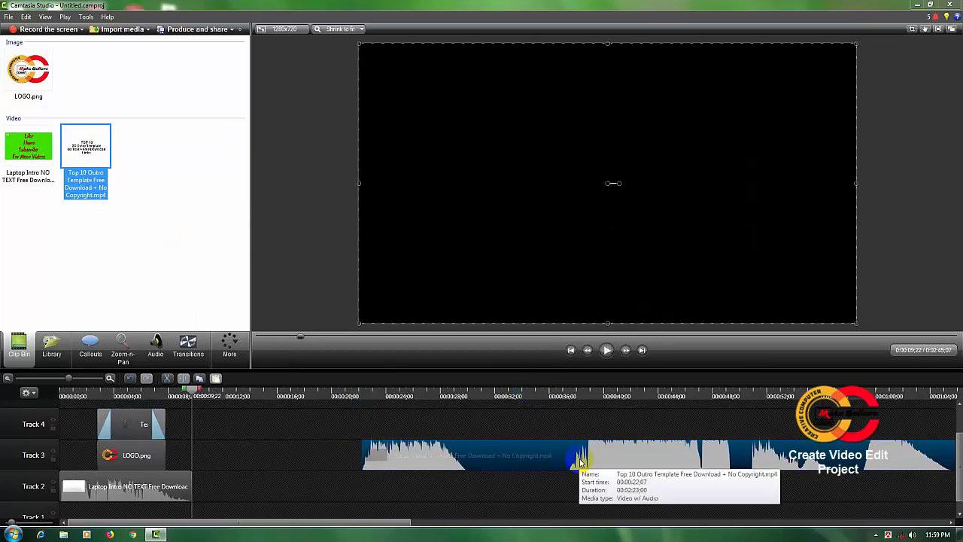
{"action": "left_click", "coordinate": [652, 457]}
{"action": "left_click_drag", "start_coordinate": [651, 456], "coordinate": [509, 456]}
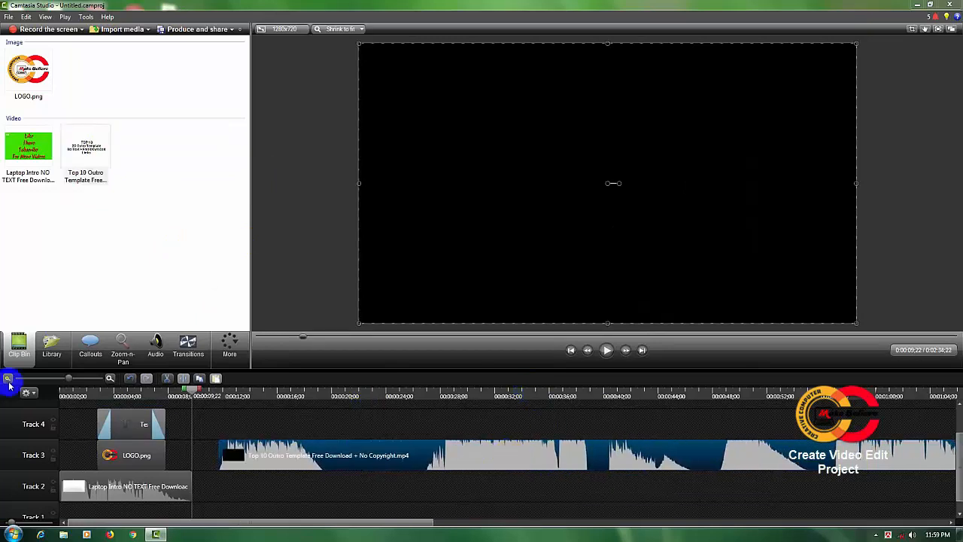
{"action": "left_click", "coordinate": [8, 380]}
{"action": "left_click", "coordinate": [8, 380]}
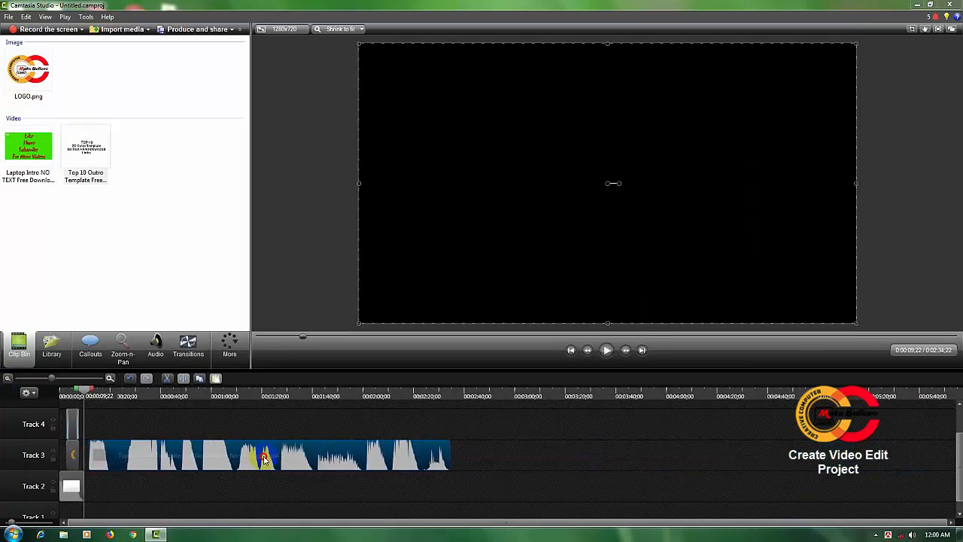
{"action": "left_click_drag", "start_coordinate": [264, 459], "coordinate": [90, 429]}
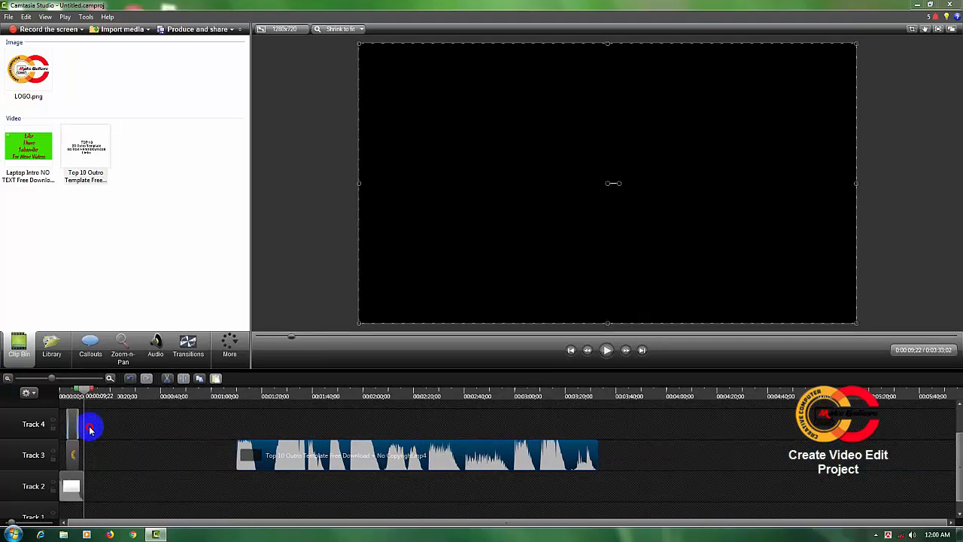
- Preview the outro clip, split it at 0:01:25;02 after the number 1 title, and delete the section before the split
{"action": "left_click", "coordinate": [88, 388]}
{"action": "left_click_drag", "start_coordinate": [88, 388], "coordinate": [245, 398]}
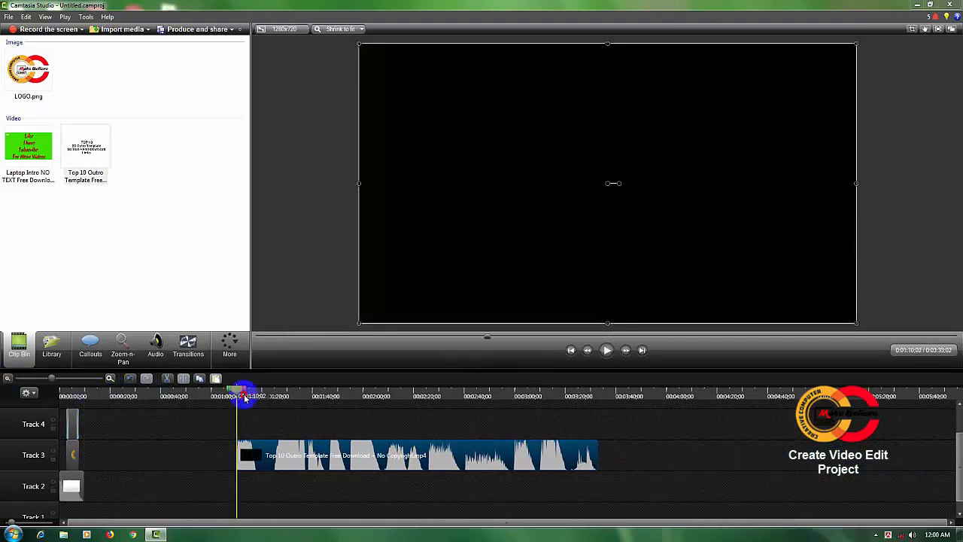
{"action": "left_click", "coordinate": [607, 350]}
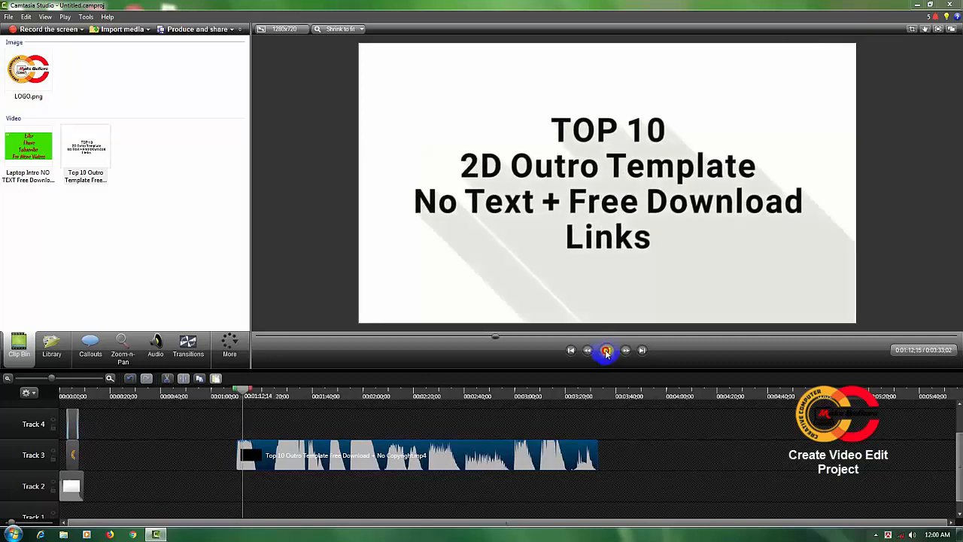
{"action": "left_click", "coordinate": [350, 297]}
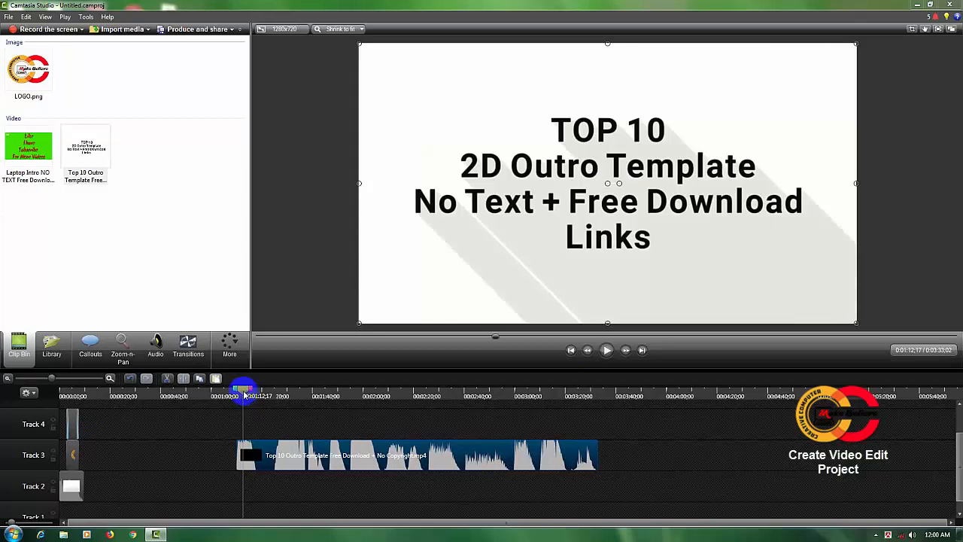
{"action": "left_click_drag", "start_coordinate": [243, 390], "coordinate": [275, 390]}
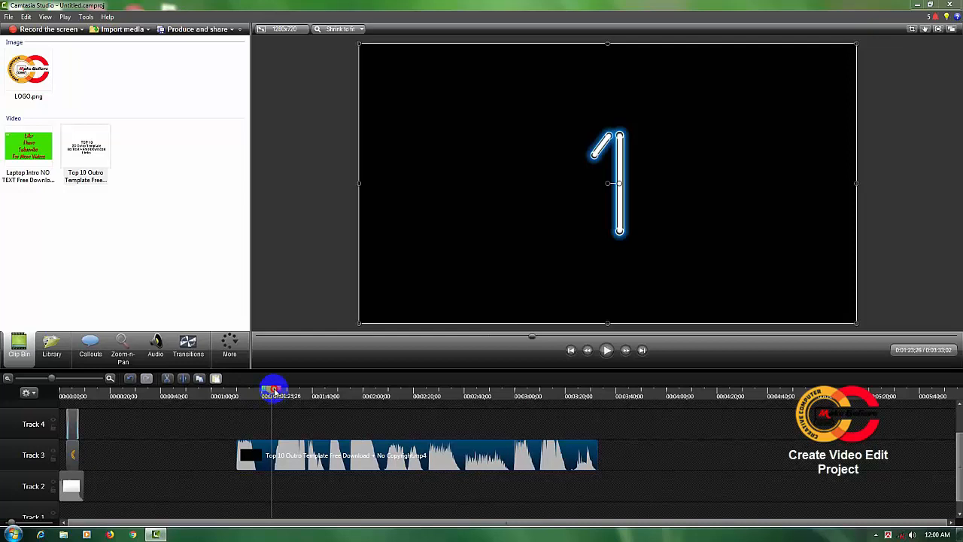
{"action": "left_click_drag", "start_coordinate": [274, 390], "coordinate": [278, 389]}
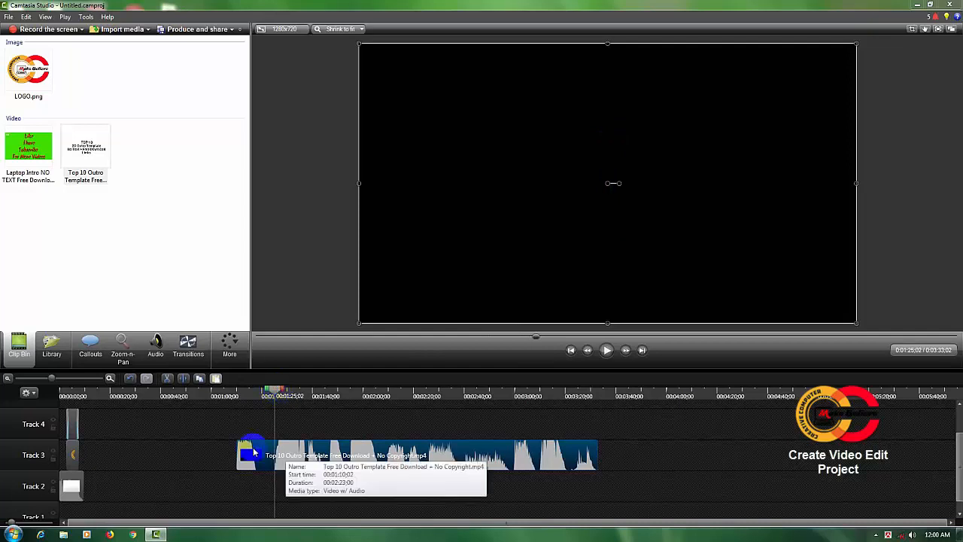
{"action": "left_click_drag", "start_coordinate": [240, 451], "coordinate": [309, 450]}
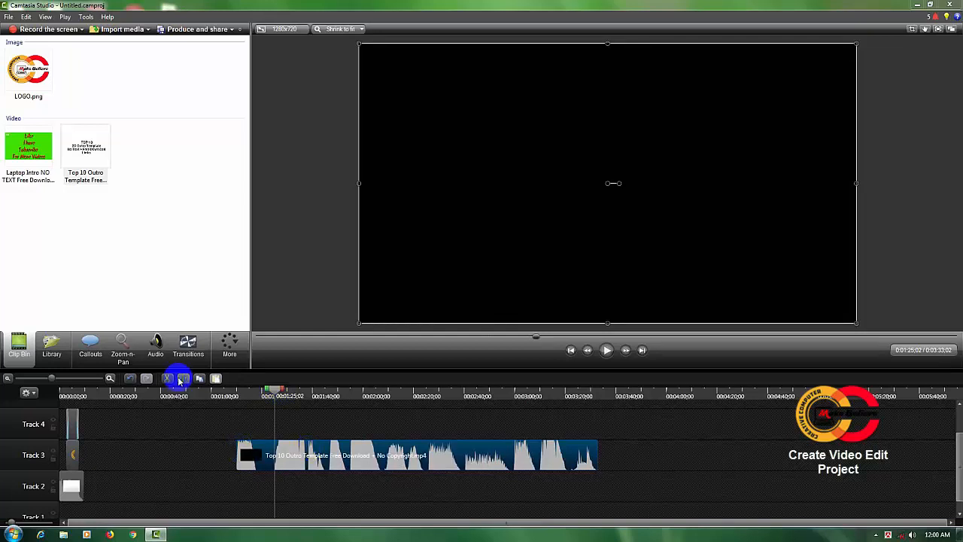
{"action": "left_click", "coordinate": [263, 463]}
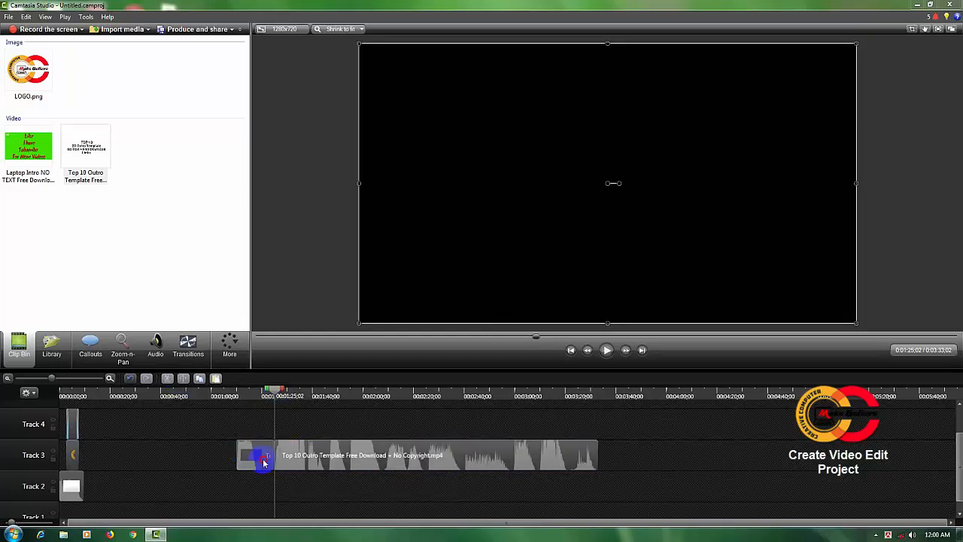
{"action": "left_click_drag", "start_coordinate": [263, 463], "coordinate": [199, 447]}
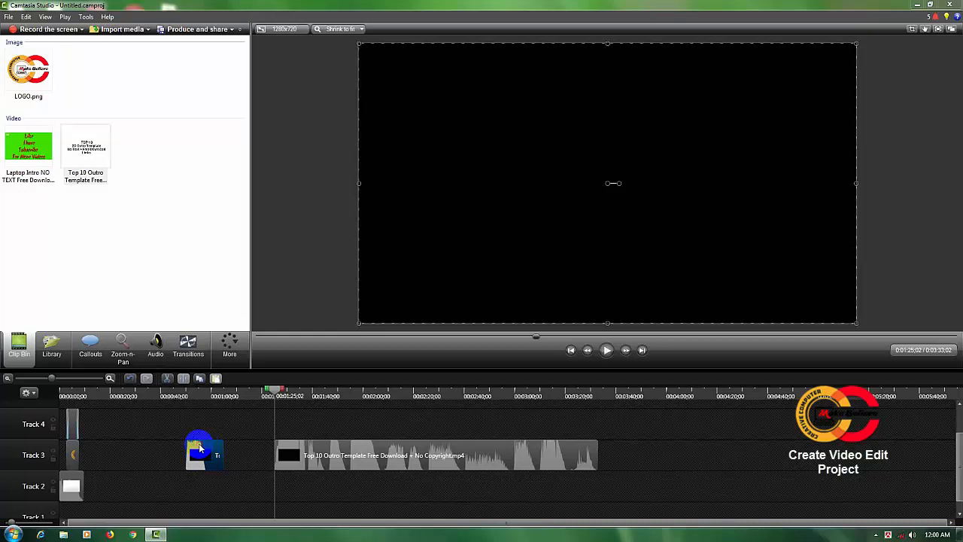
{"action": "key", "text": "Delete"}
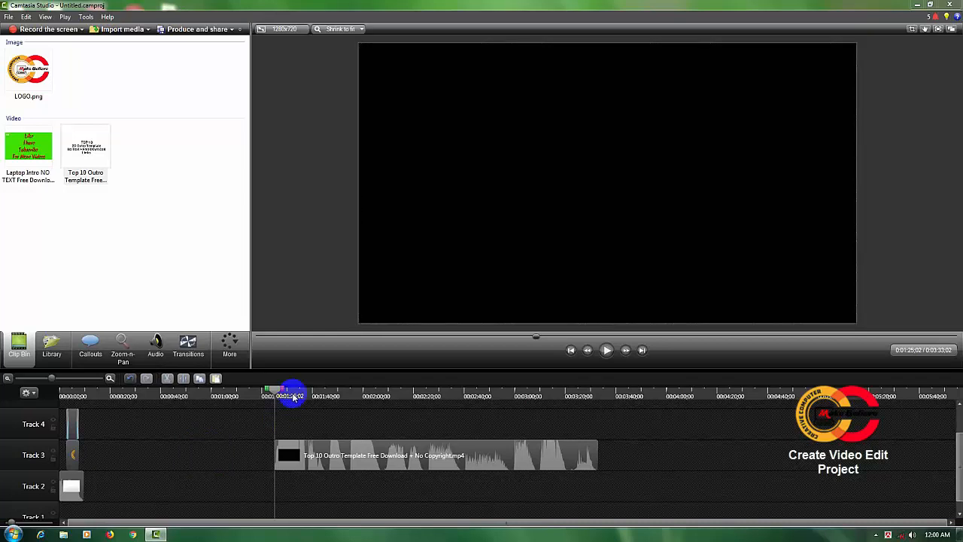
- Play the first outro template to its end, split the clip at 0:01:37;04, and delete everything after the split
{"action": "left_click", "coordinate": [607, 352]}
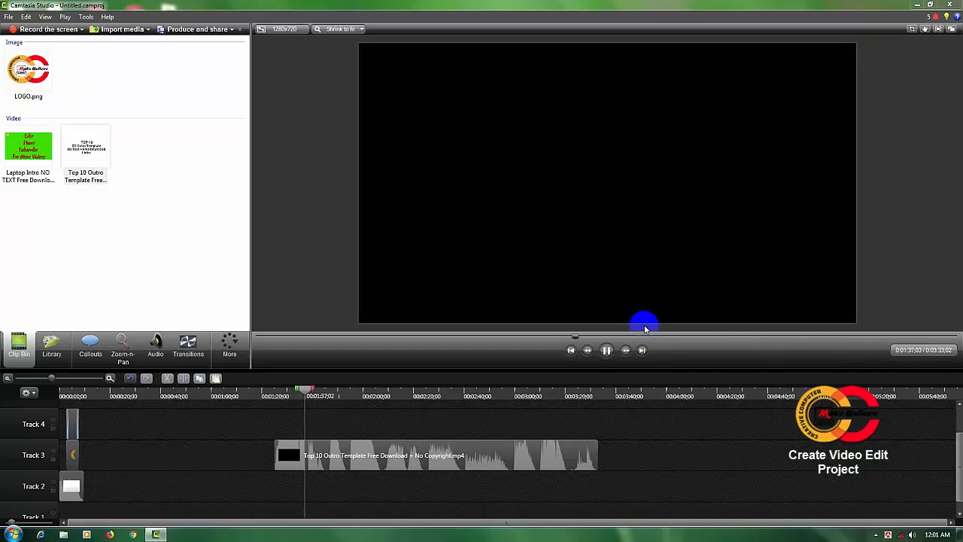
{"action": "key", "text": "space"}
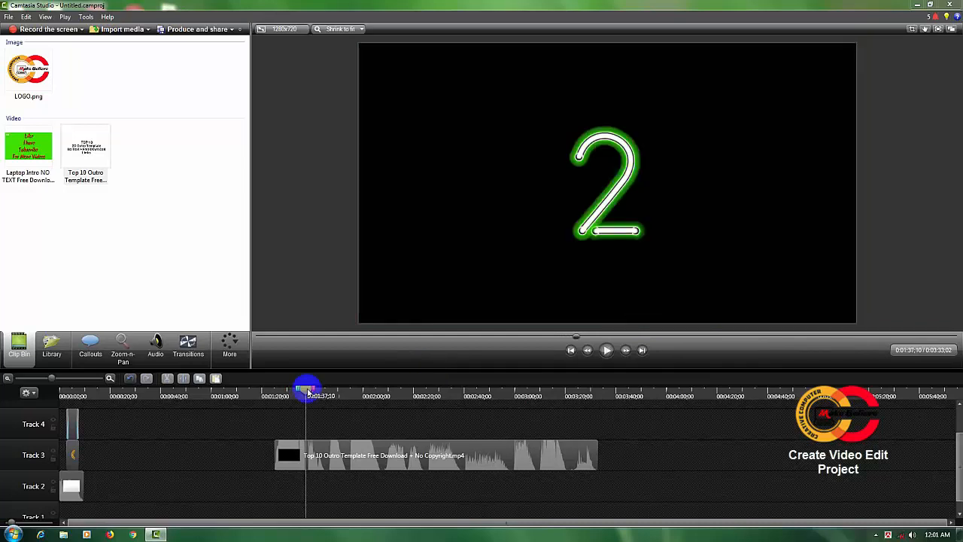
{"action": "left_click_drag", "start_coordinate": [307, 393], "coordinate": [302, 392]}
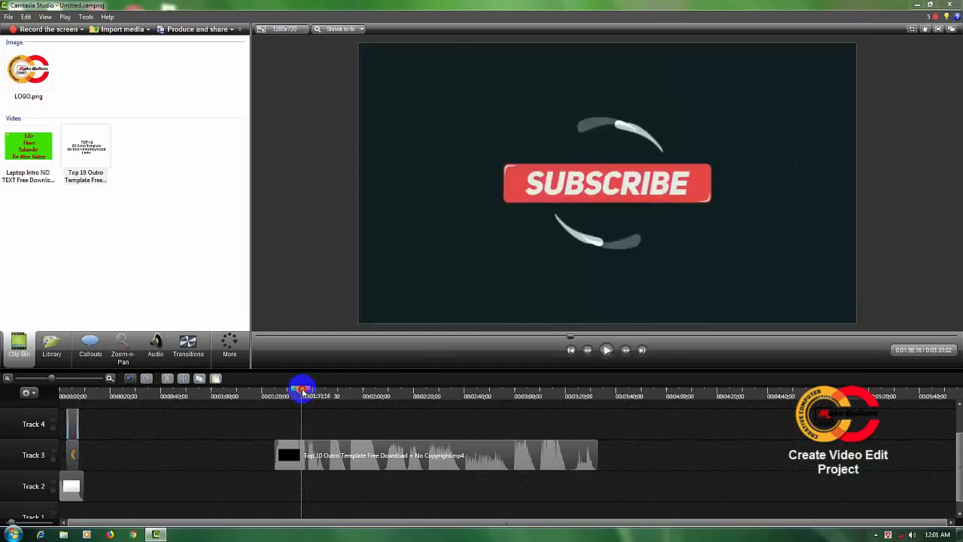
{"action": "left_click_drag", "start_coordinate": [302, 389], "coordinate": [305, 388]}
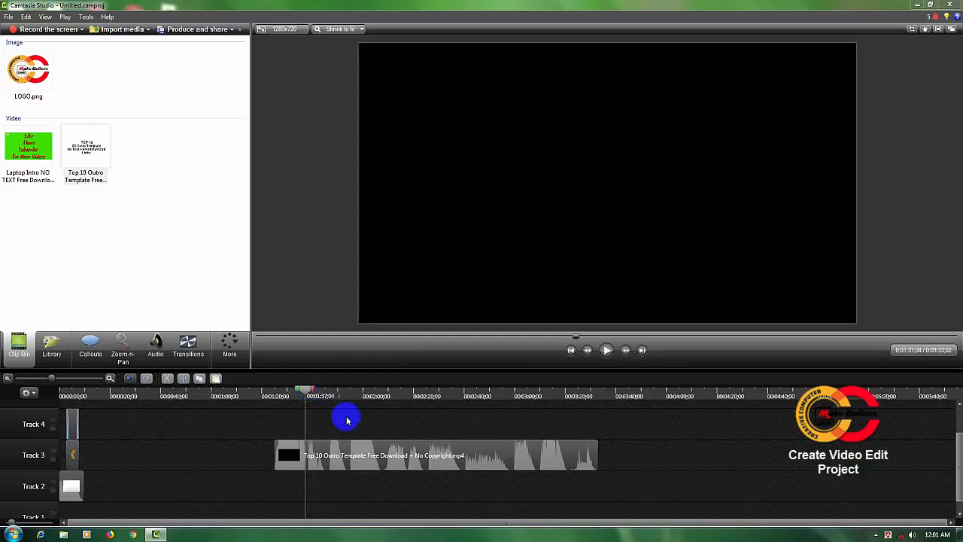
{"action": "left_click", "coordinate": [422, 456]}
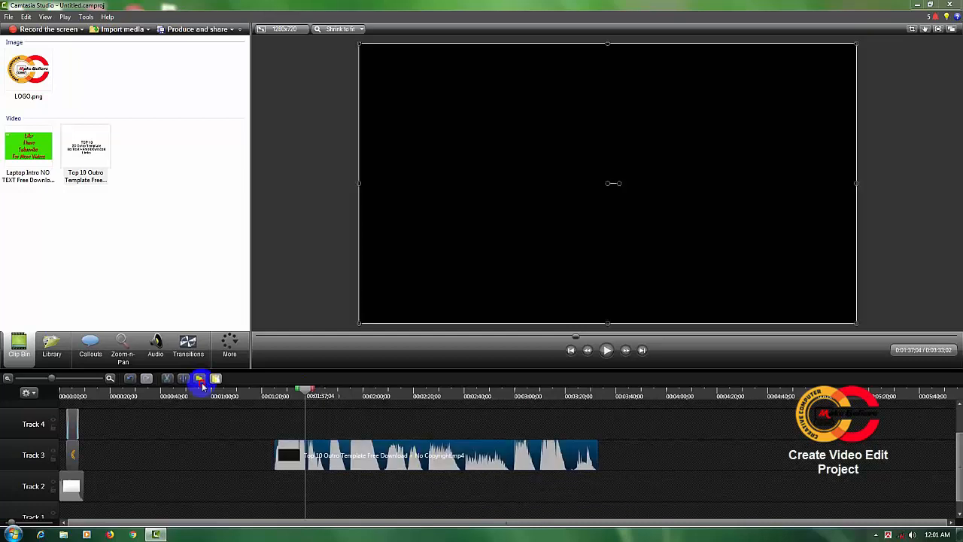
{"action": "left_click_drag", "start_coordinate": [413, 450], "coordinate": [510, 450]}
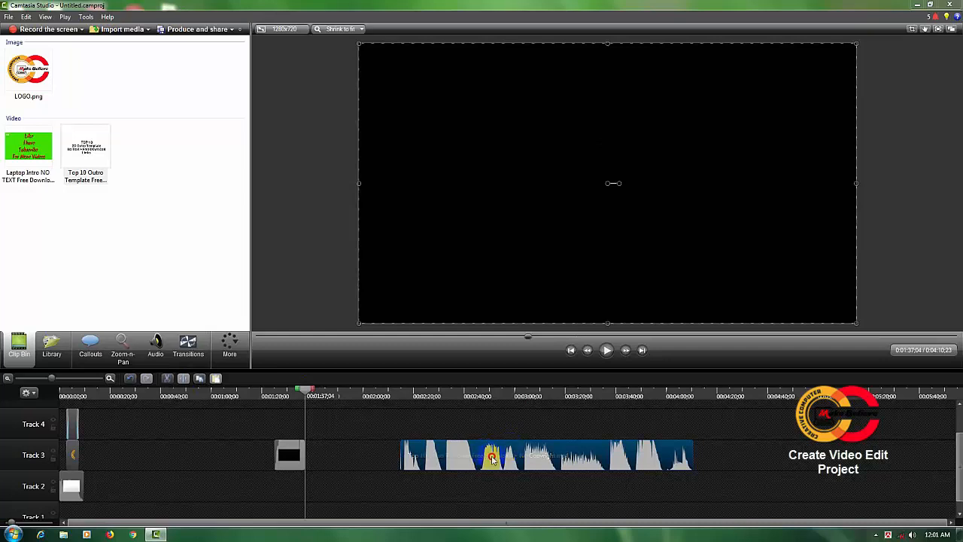
{"action": "key", "text": "Delete"}
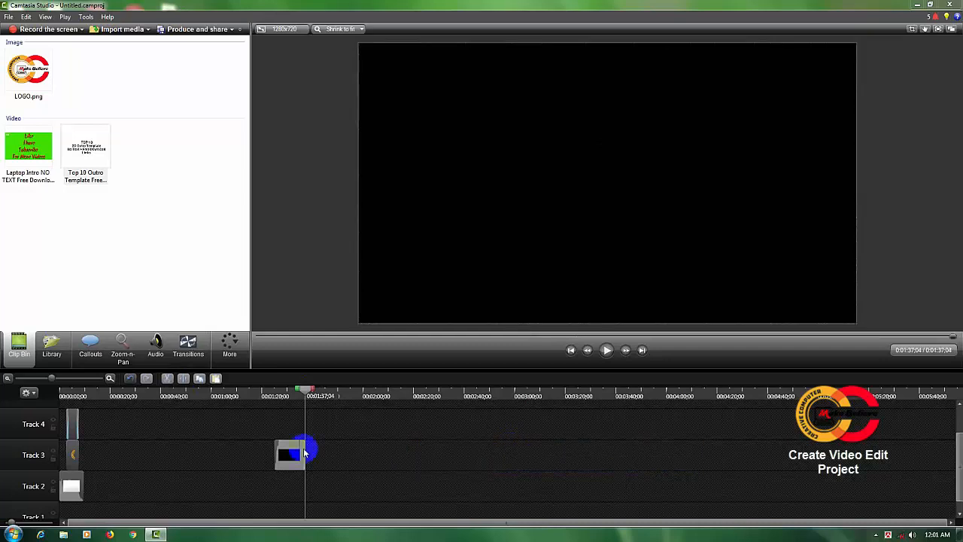
- Move the trimmed outro clip from Track 3 to Track 2, ending at about 0:02:10;26
{"action": "left_click", "coordinate": [283, 461]}
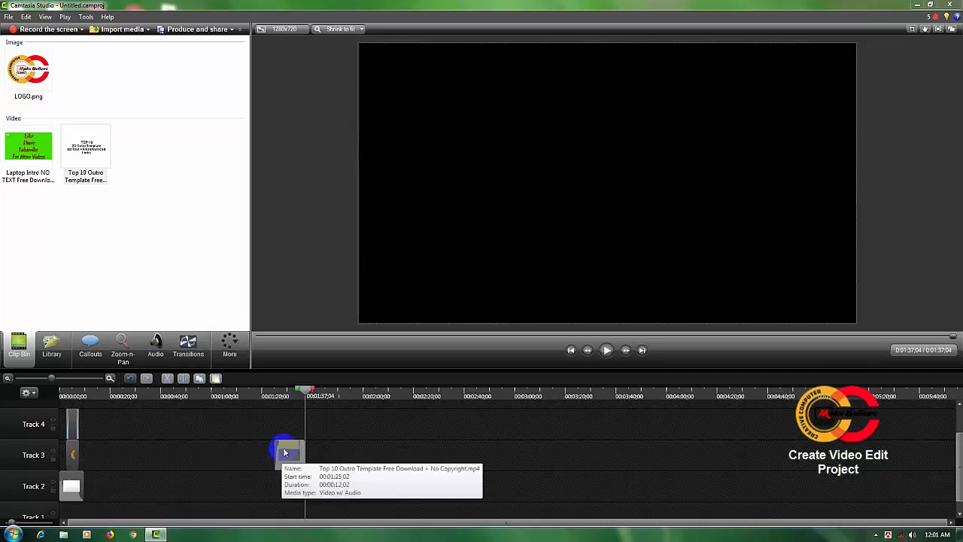
{"action": "left_click_drag", "start_coordinate": [286, 452], "coordinate": [375, 477]}
{"action": "left_click", "coordinate": [360, 487]}
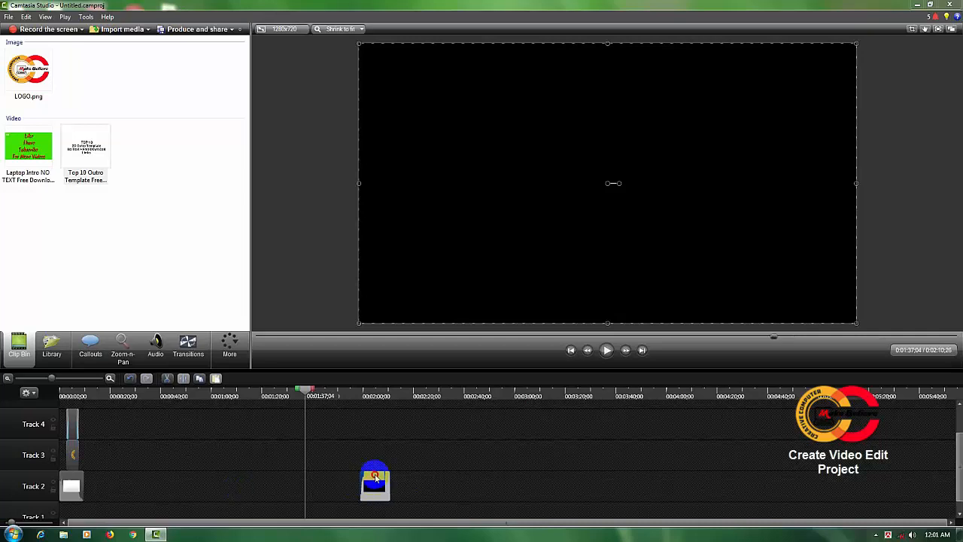
- Import the video Video_2020-08-07_101617 from the Desktop into the Clip Bin
{"action": "left_click", "coordinate": [144, 149]}
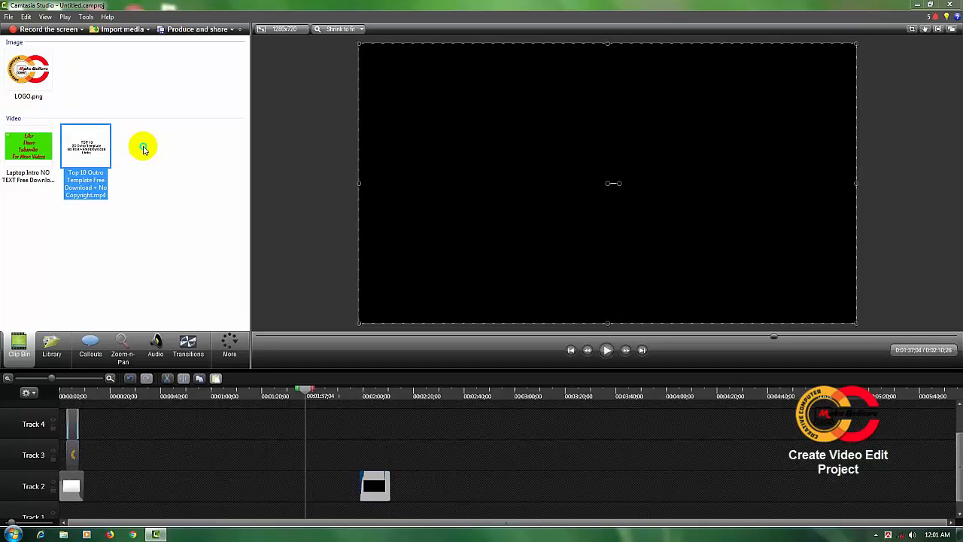
{"action": "right_click", "coordinate": [144, 149]}
{"action": "left_click", "coordinate": [175, 154]}
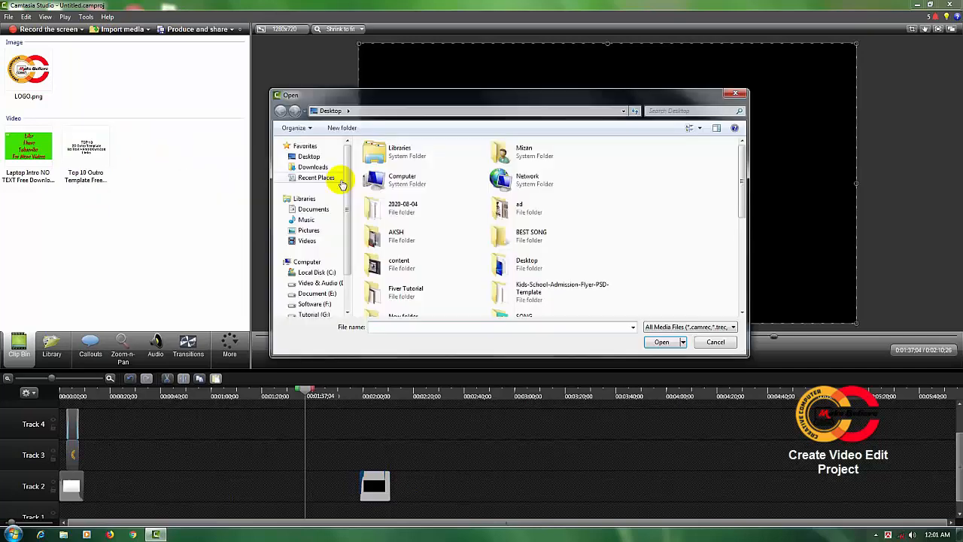
{"action": "left_click", "coordinate": [742, 181]}
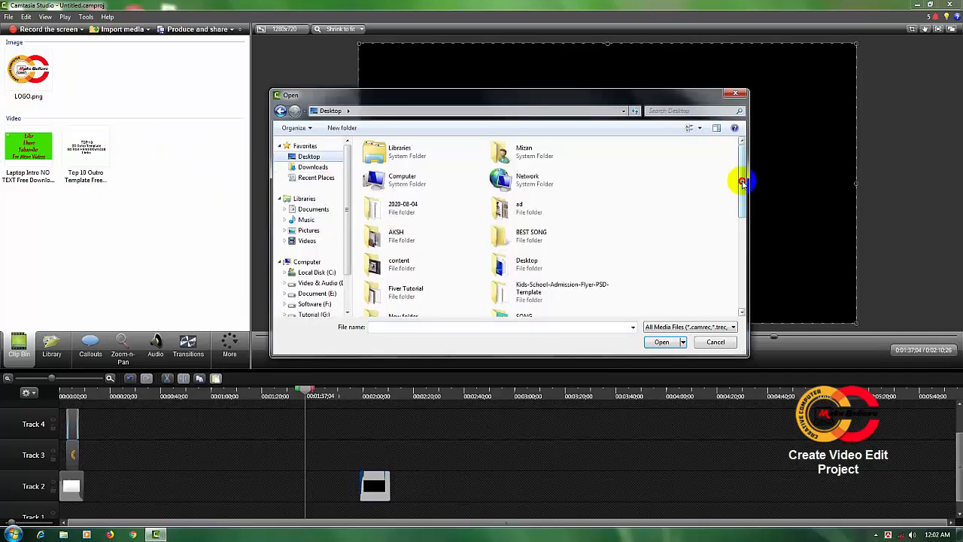
{"action": "left_click_drag", "start_coordinate": [742, 182], "coordinate": [749, 265]}
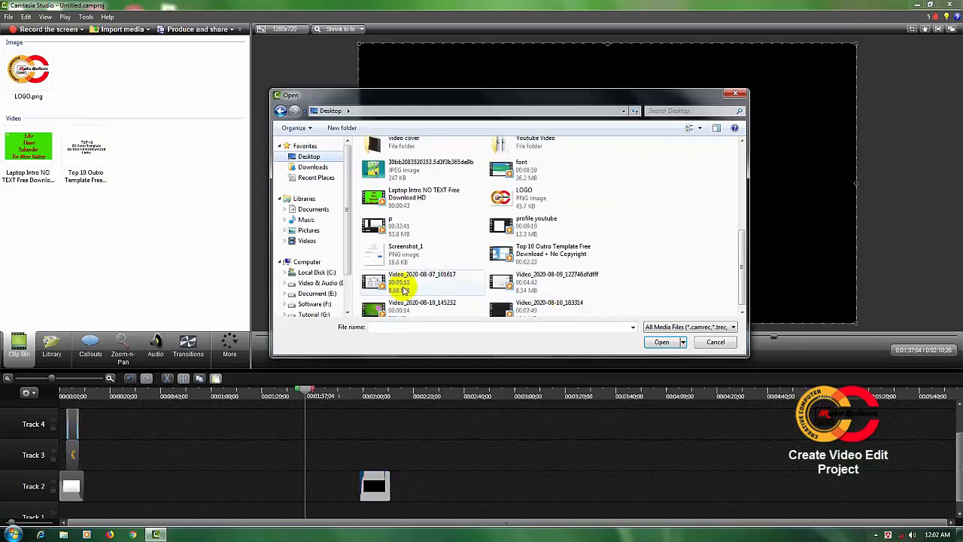
{"action": "left_click", "coordinate": [404, 290]}
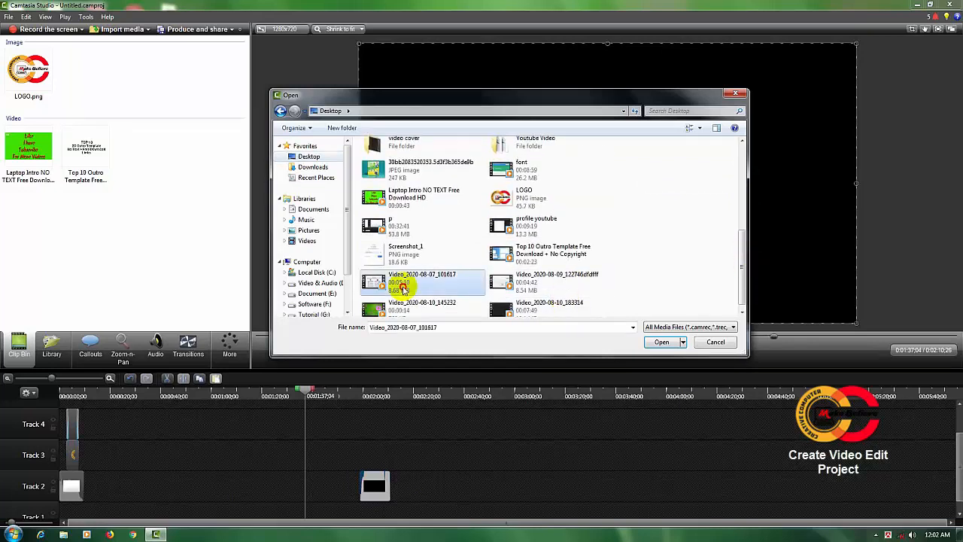
{"action": "left_click", "coordinate": [661, 342]}
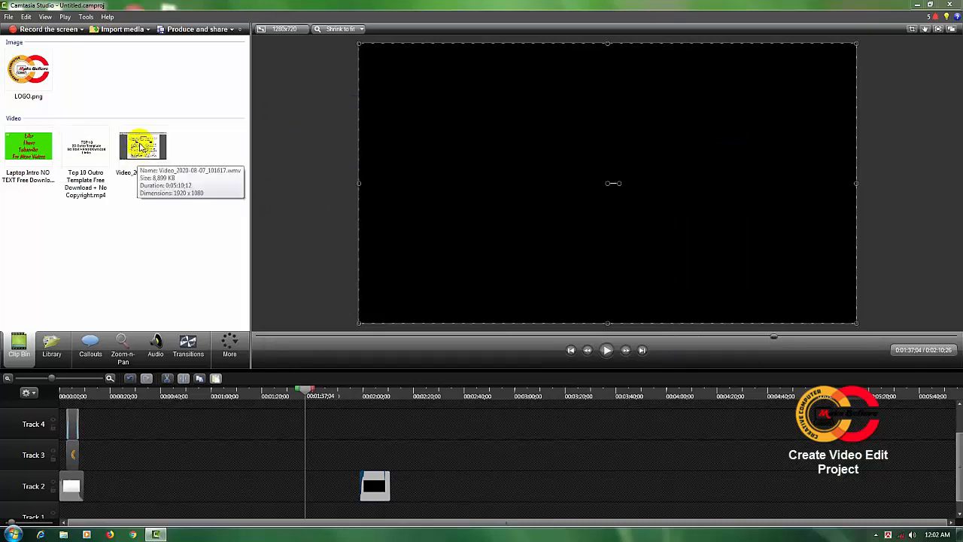
- Insert Video_2020-08-07_101617.wmv on Track 2 between the intro and outro clips and shift it towards the intro's end
{"action": "left_click_drag", "start_coordinate": [140, 146], "coordinate": [141, 486]}
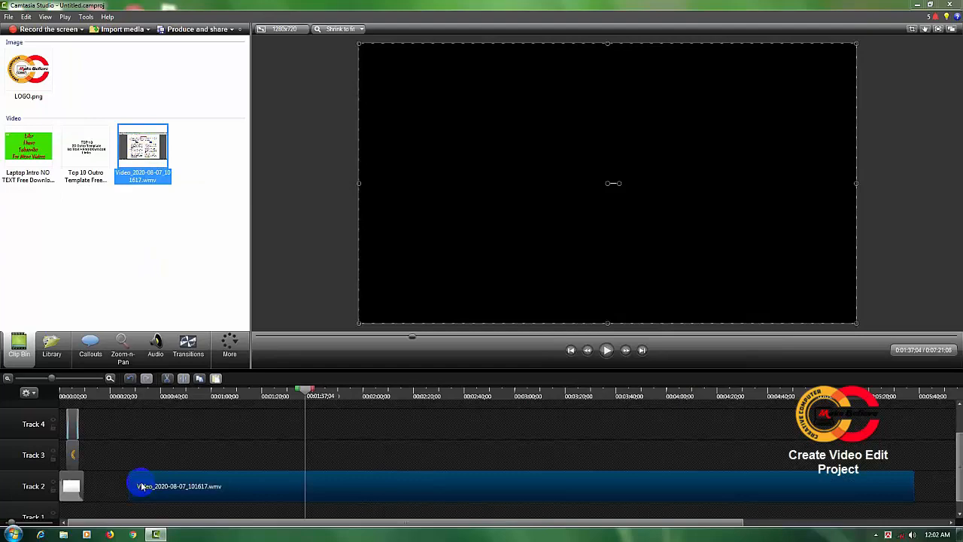
{"action": "left_click_drag", "start_coordinate": [272, 491], "coordinate": [220, 492]}
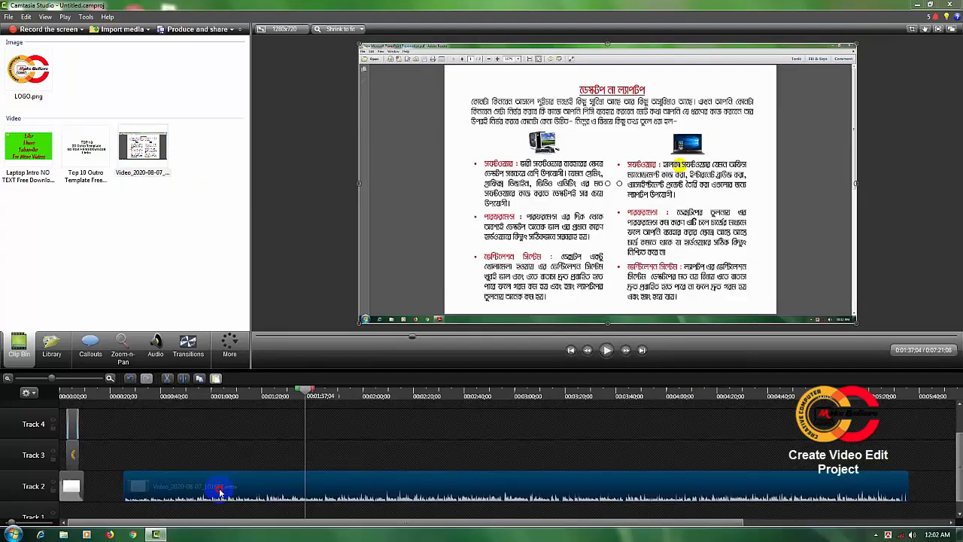